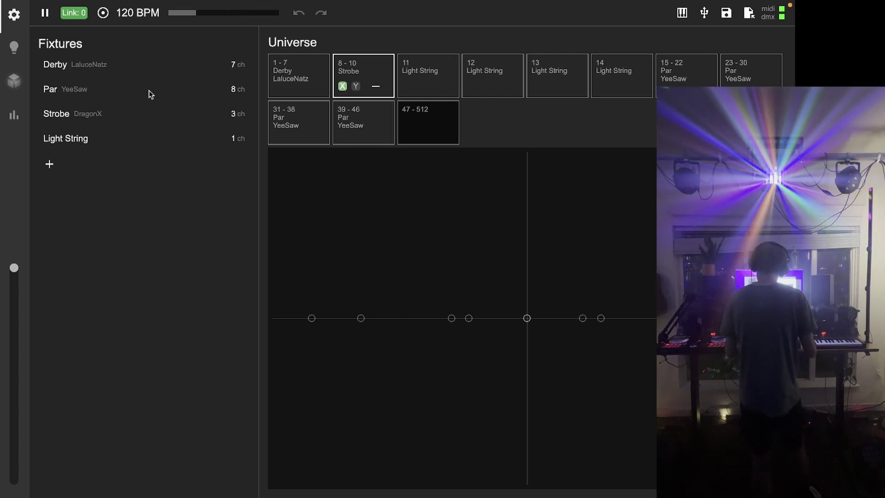
Step: Add a new fixture named Spotlight, manufacturer JCYW, with intensity set to about half
click(49, 164)
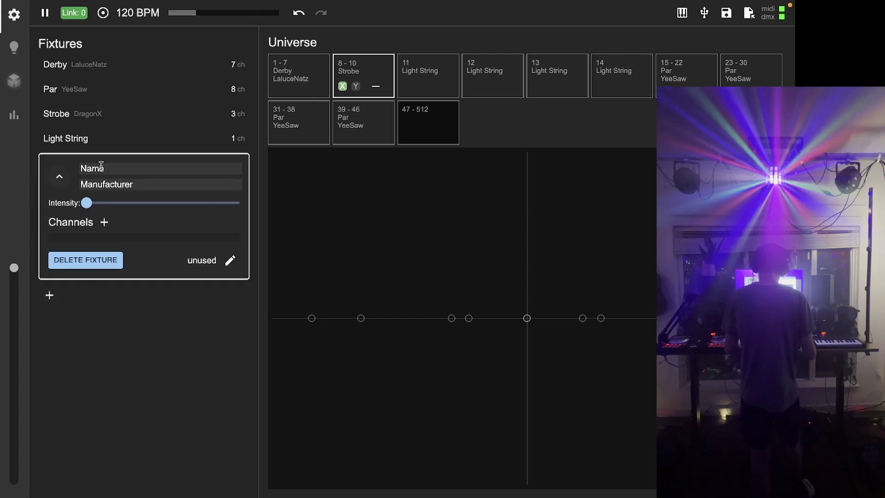
click(129, 168)
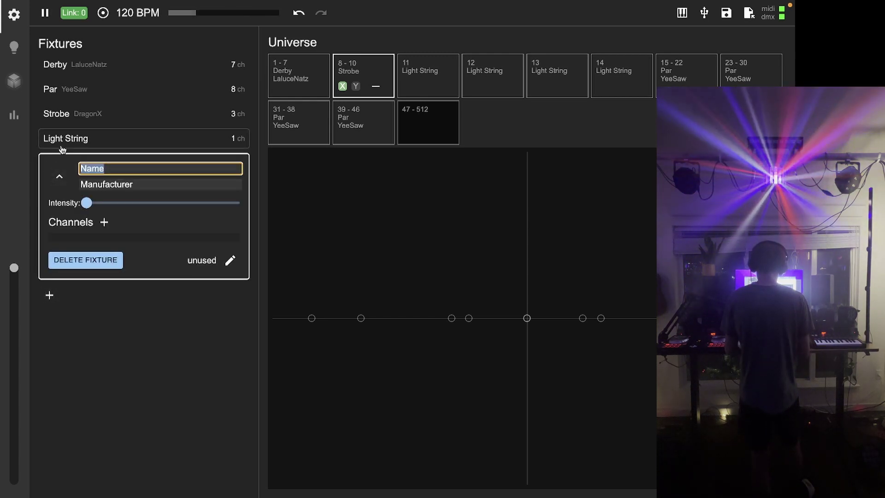
text(Spotlight)
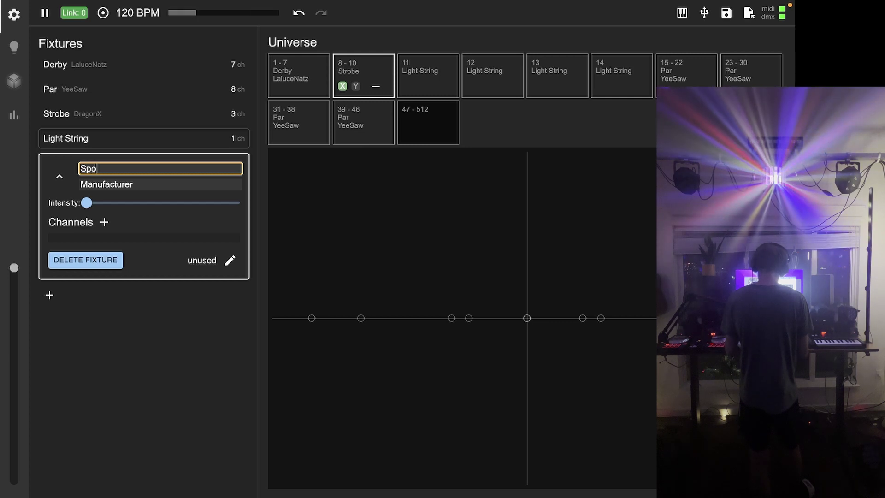
click(140, 181)
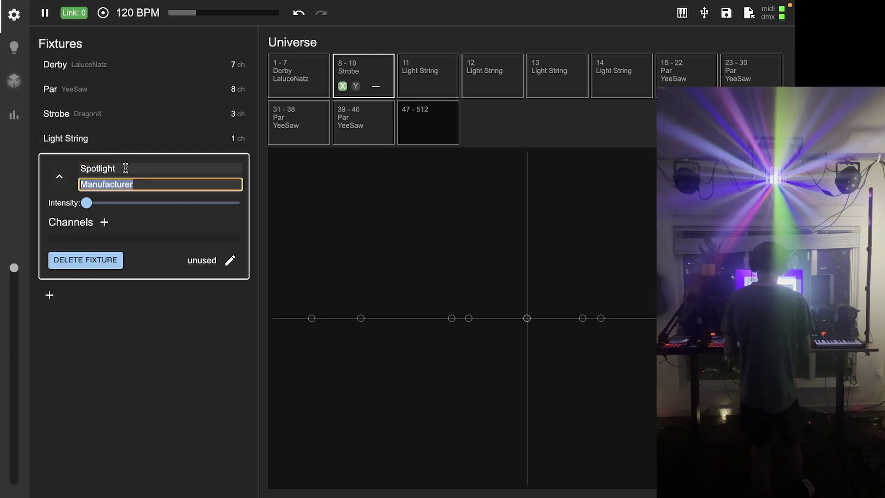
text(JCYW)
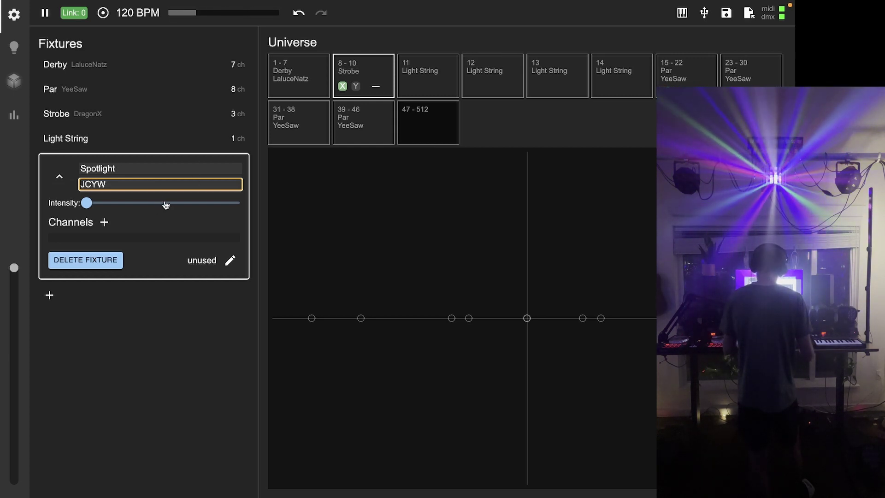
mouse_move(175, 206)
mouse_down()
mouse_move(103, 208)
mouse_move(160, 207)
mouse_up()
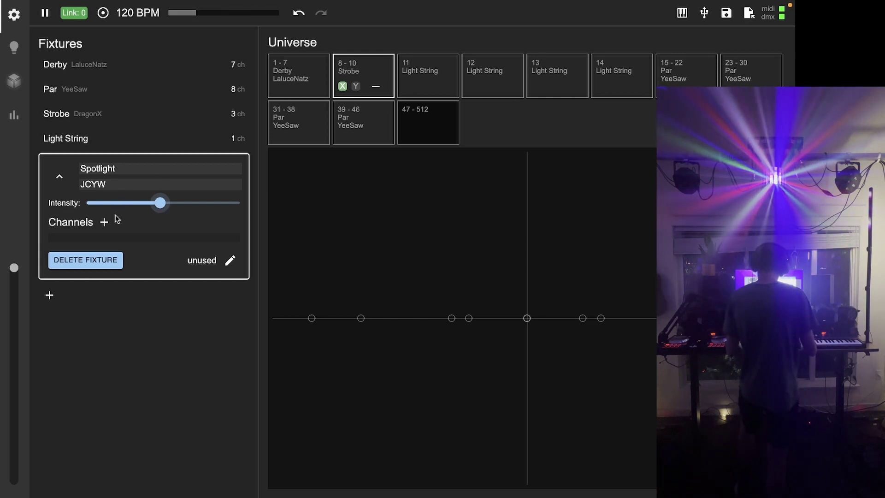
Step: Add channels to the Spotlight fixture until it has 11
click(105, 223)
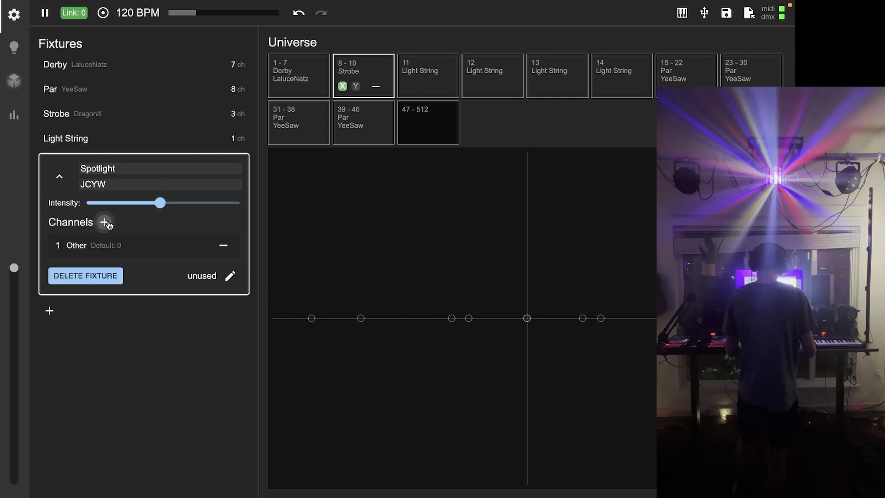
double_click(105, 223)
double_click(105, 223)
double_click(105, 223)
click(105, 223)
double_click(105, 223)
click(105, 223)
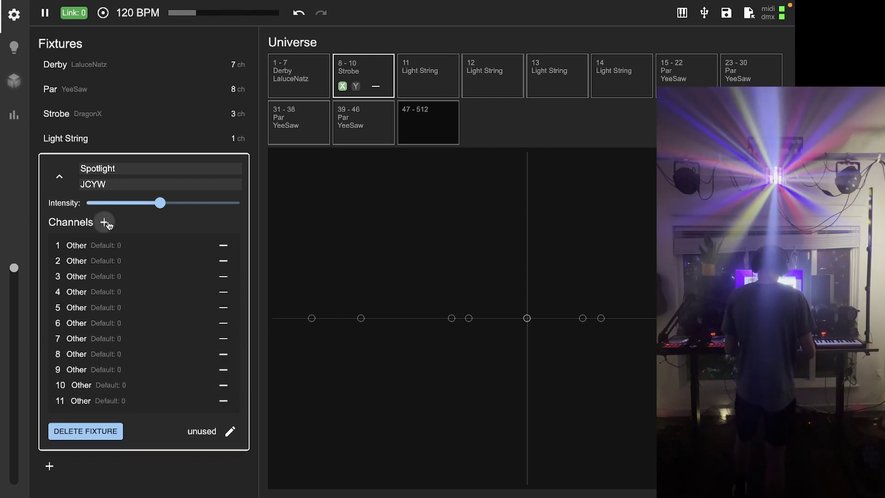
Step: Make channel 1 an x axis with minimum 130 and maximum 210
click(149, 250)
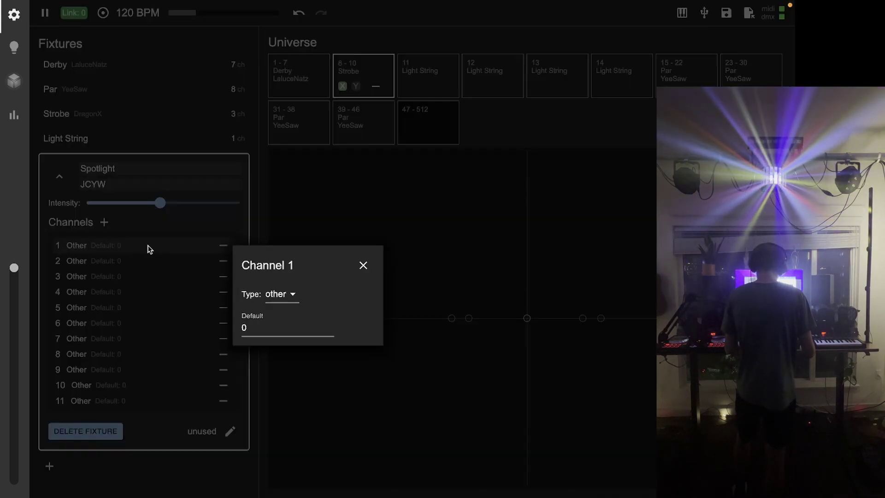
click(278, 296)
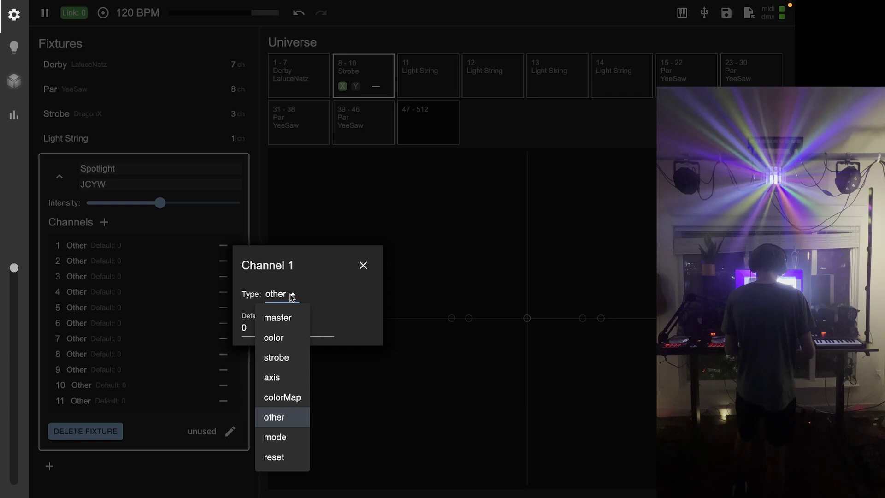
click(289, 378)
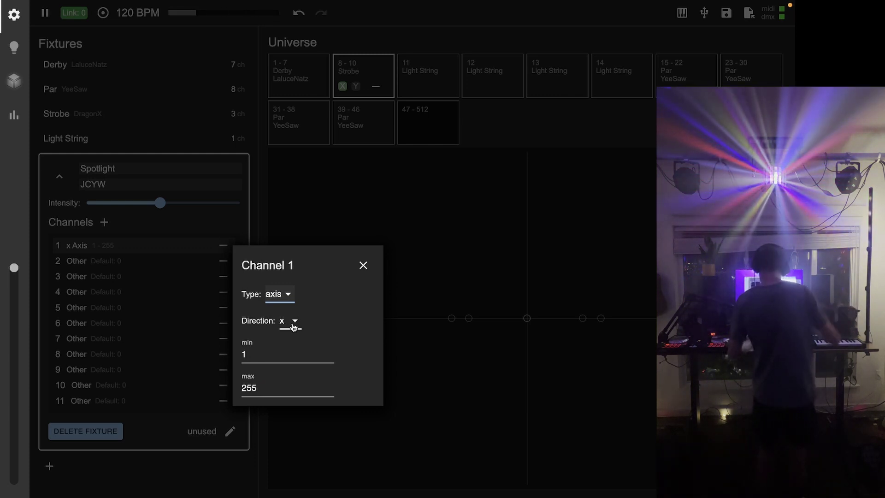
click(267, 355)
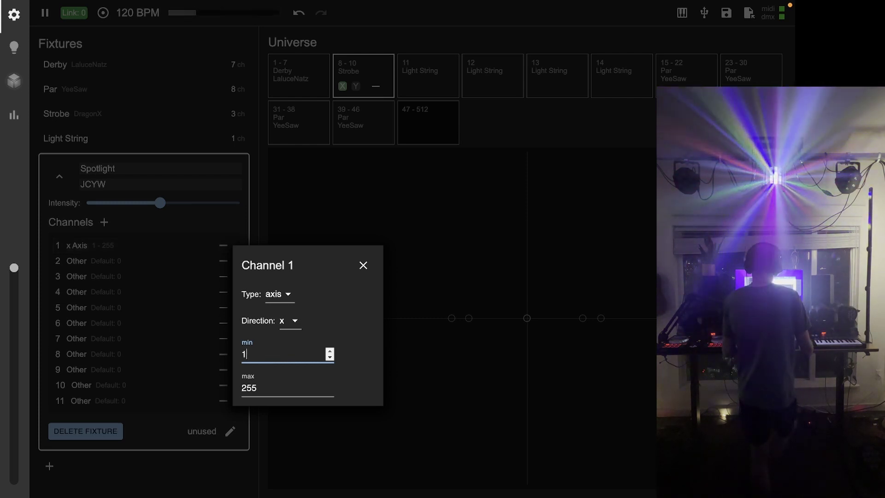
click(27, 123)
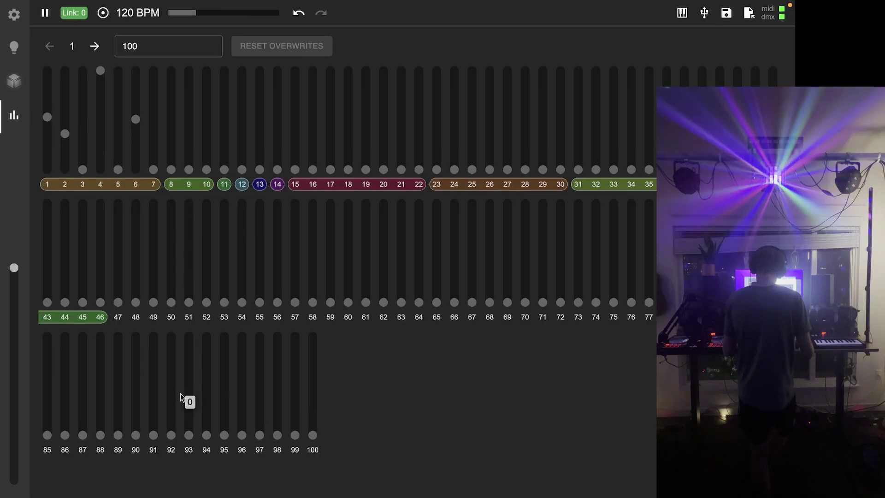
click(15, 23)
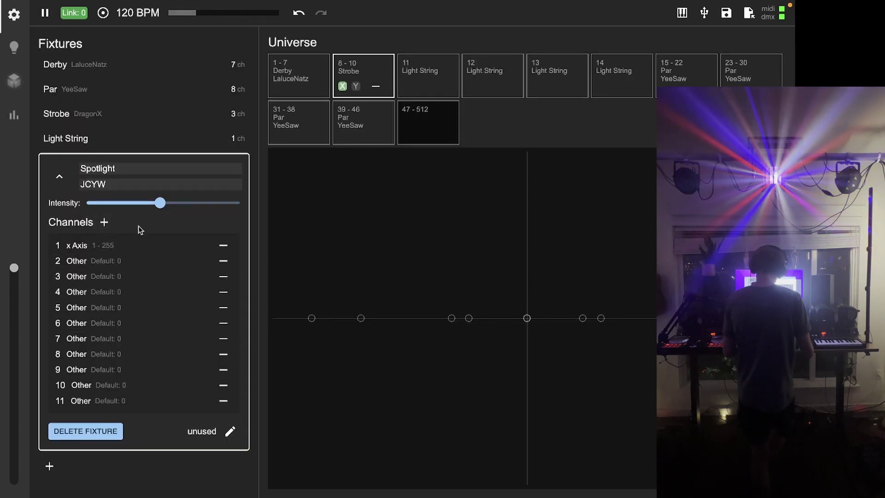
click(125, 252)
drag(277, 350, 219, 352)
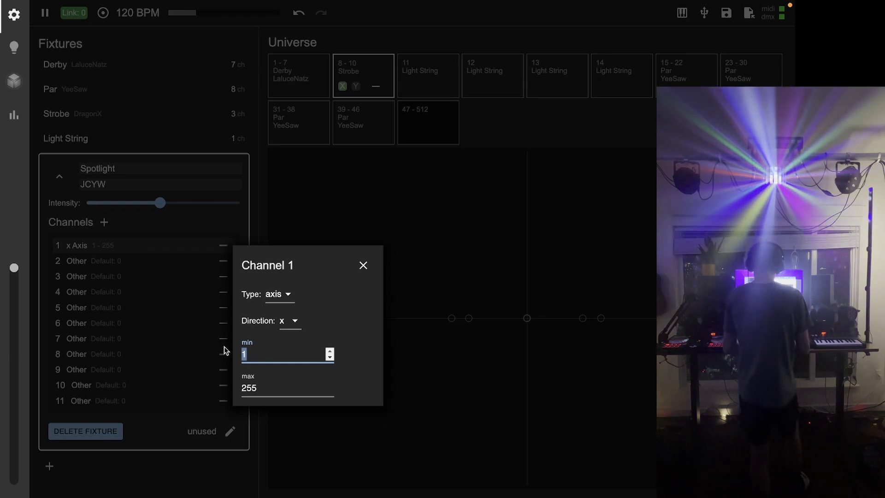
text(130)
key(Tab)
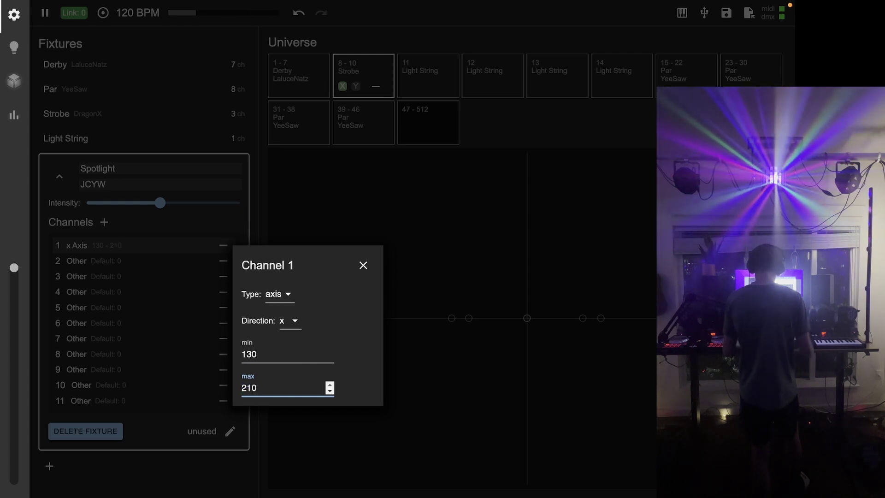
click(253, 243)
click(152, 265)
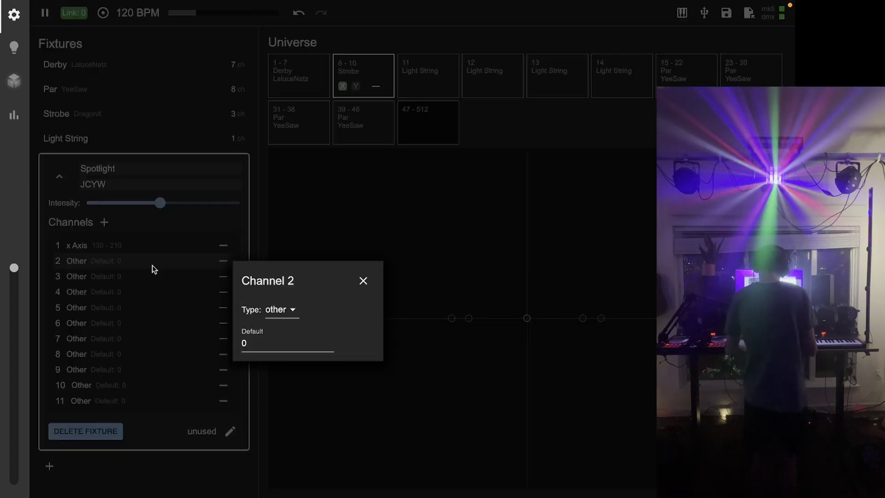
Step: Set channel 3's type to axis, direction y, with minimum 0 and maximum 160
click(363, 281)
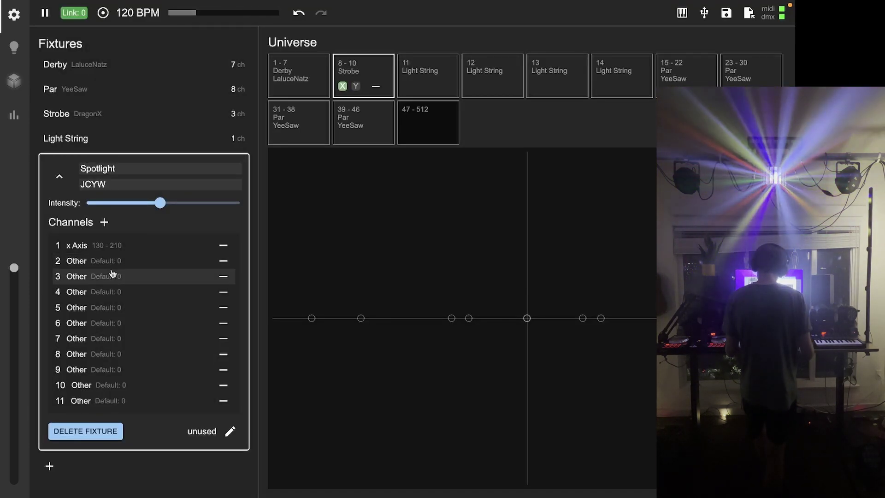
click(114, 276)
click(283, 327)
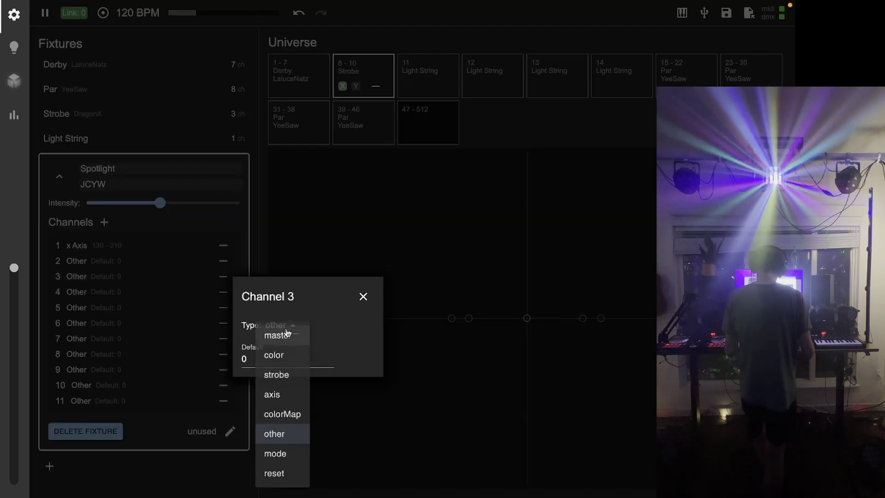
click(291, 394)
click(298, 364)
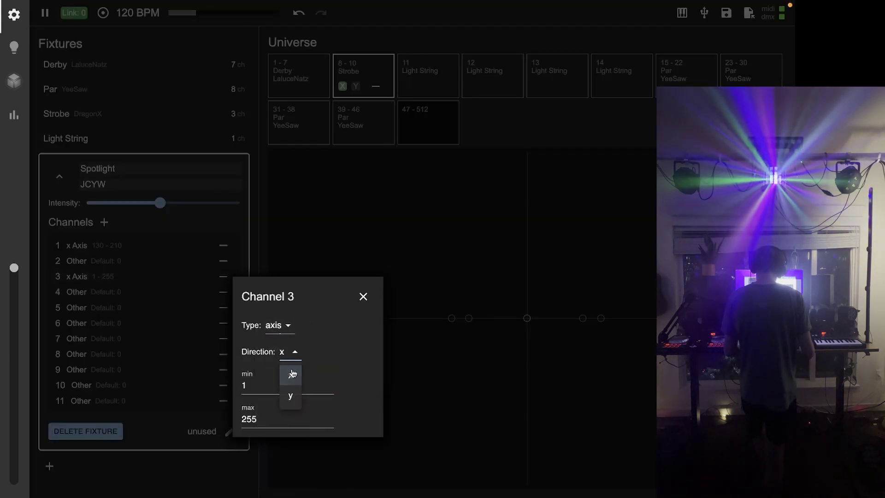
click(292, 383)
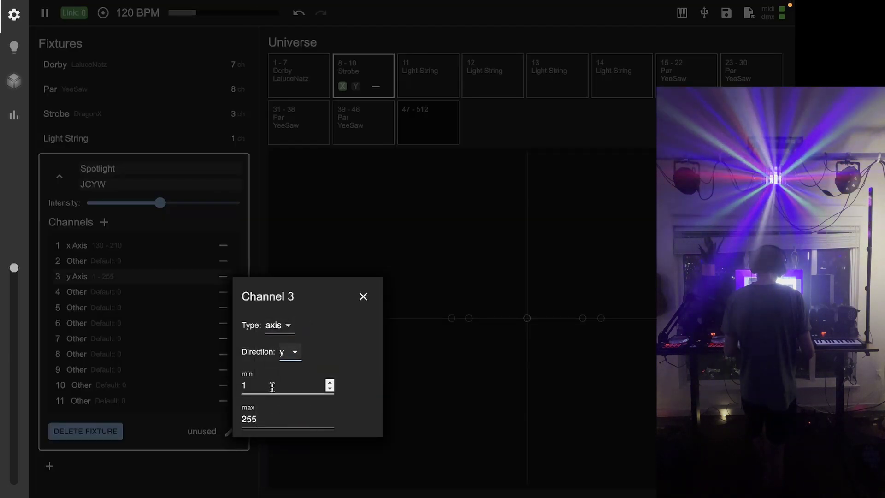
drag(272, 387, 200, 381)
text(0)
key(Tab)
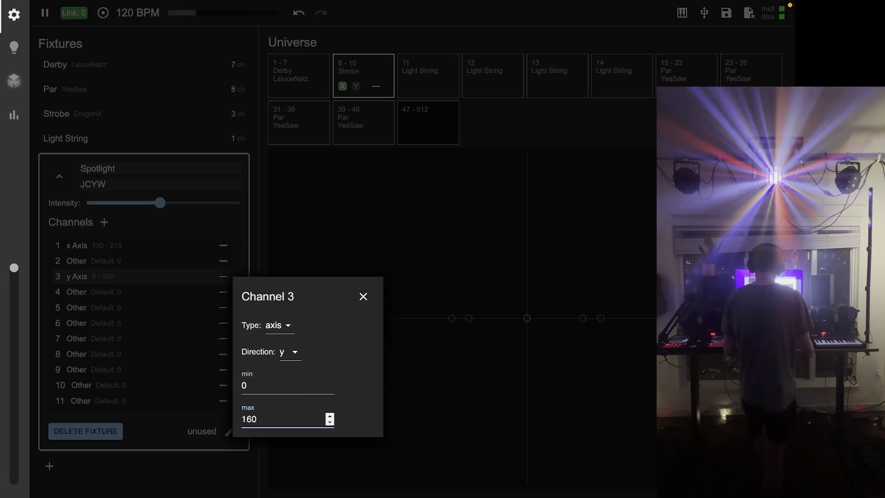
click(305, 240)
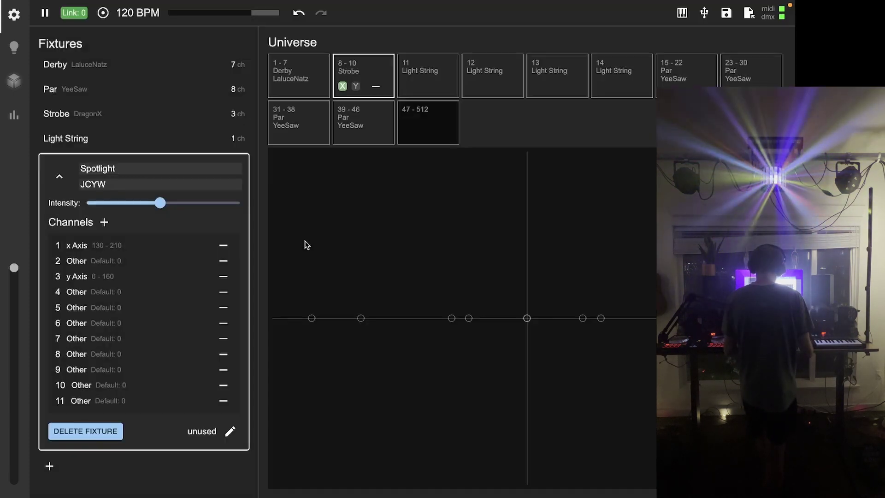
Step: Change channel 5's type to colorMap and check the DMX faders page
click(129, 309)
click(279, 355)
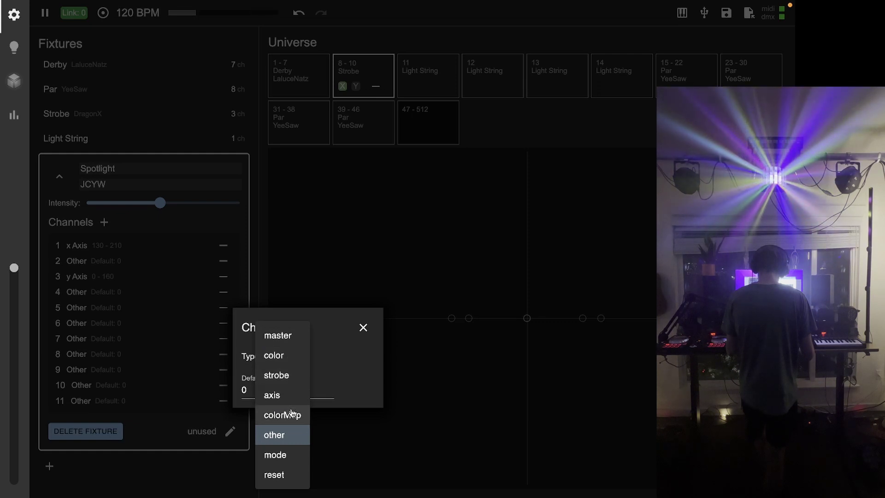
click(277, 414)
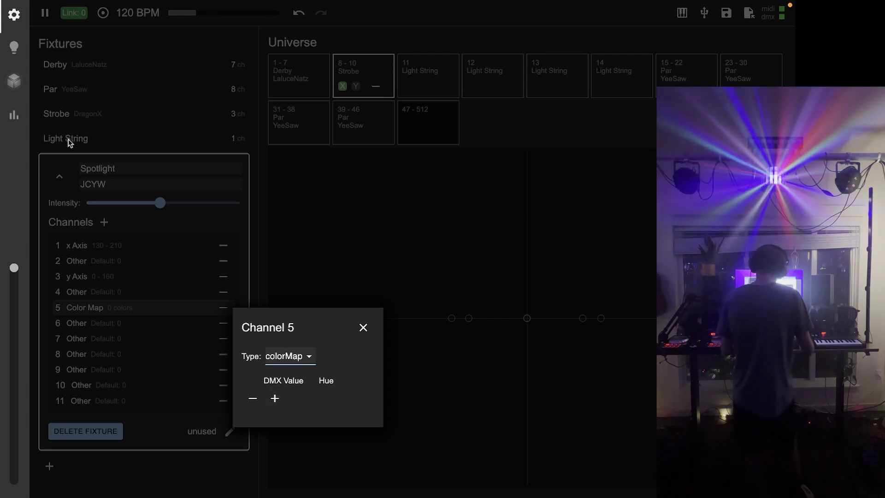
click(14, 115)
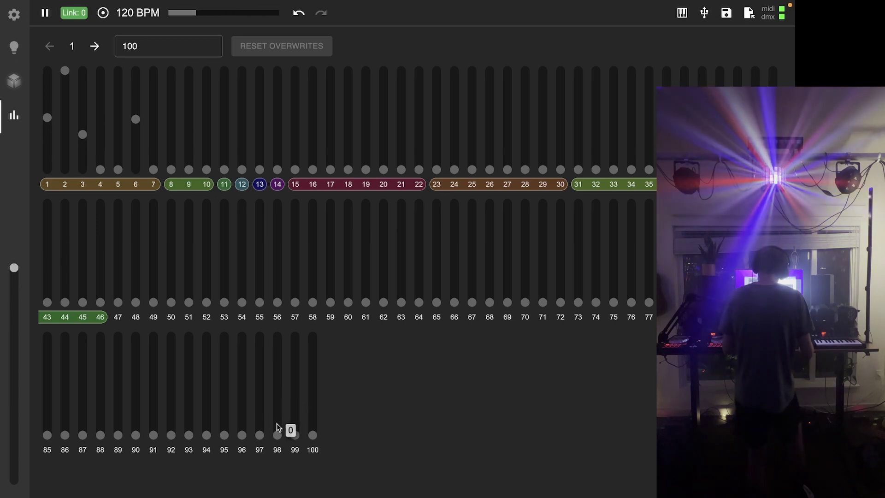
click(14, 15)
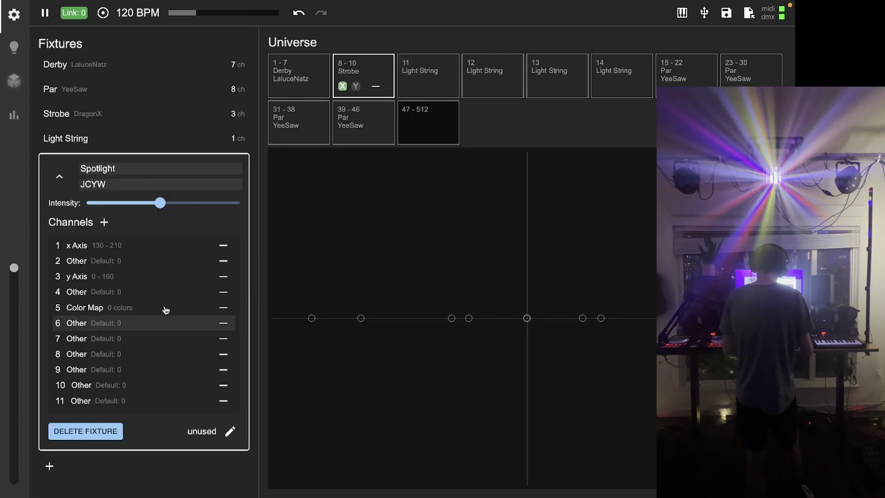
Step: Add the first two colour-map entries: DMX 10 hue 0 and DMX 20 hue 0.24
click(138, 314)
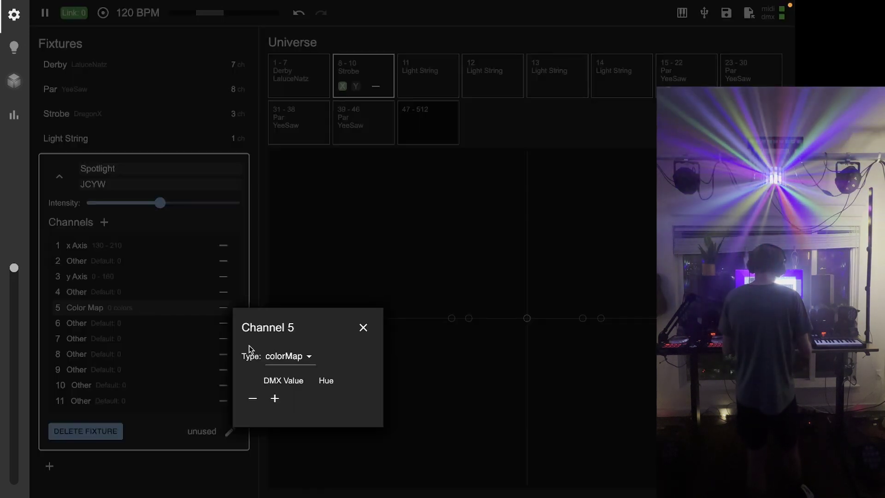
click(276, 397)
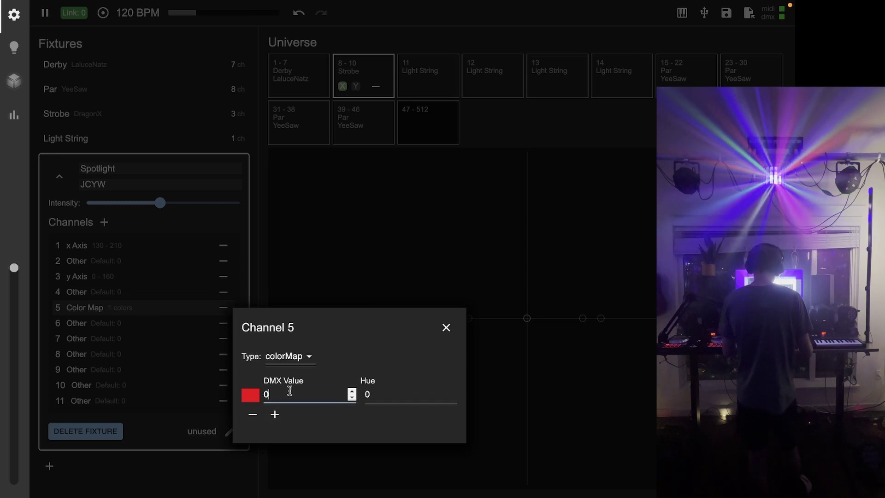
click(390, 390)
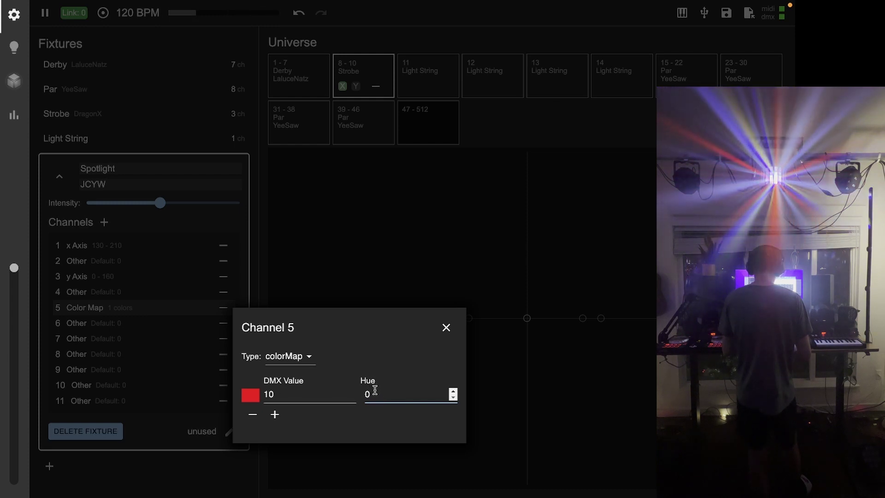
double_click(295, 397)
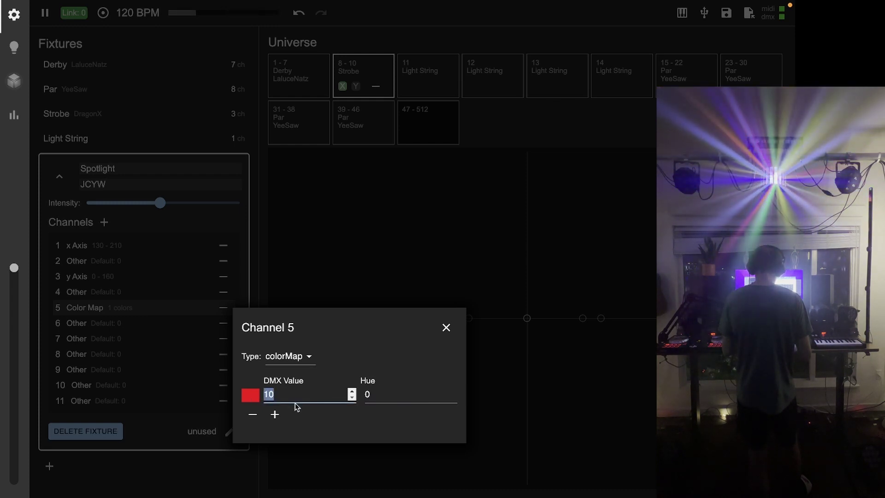
click(275, 414)
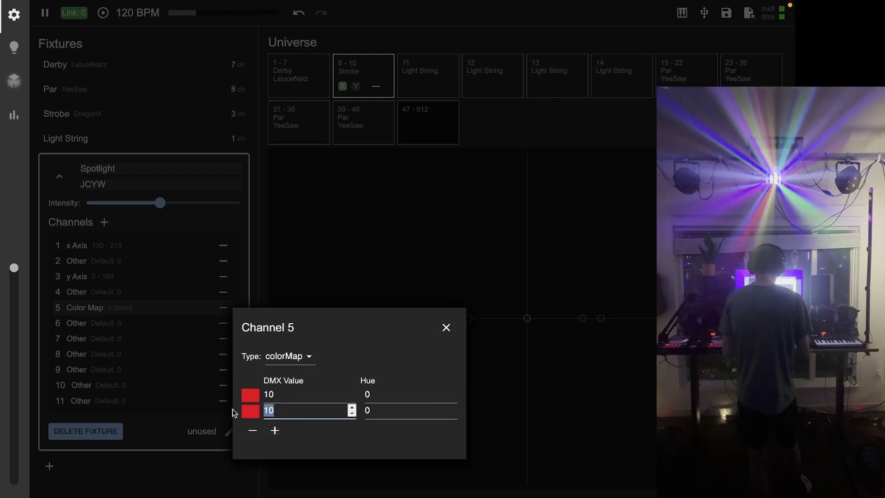
text(20)
double_click(371, 411)
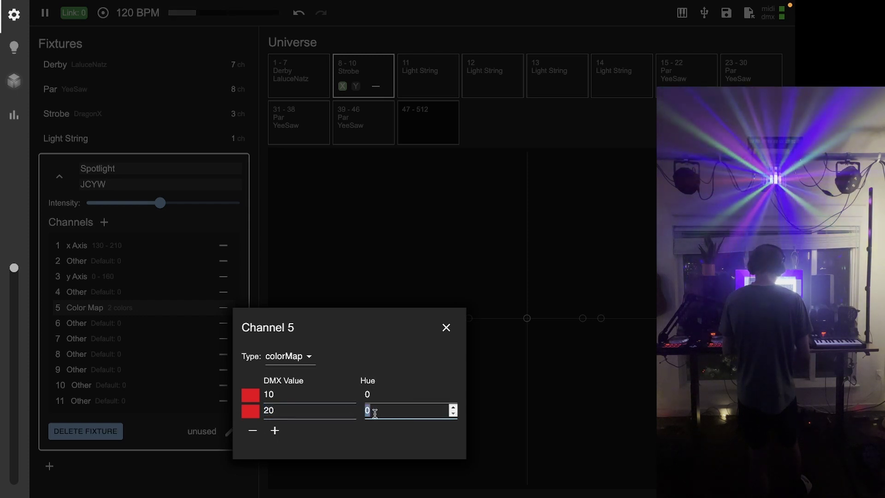
text(.24)
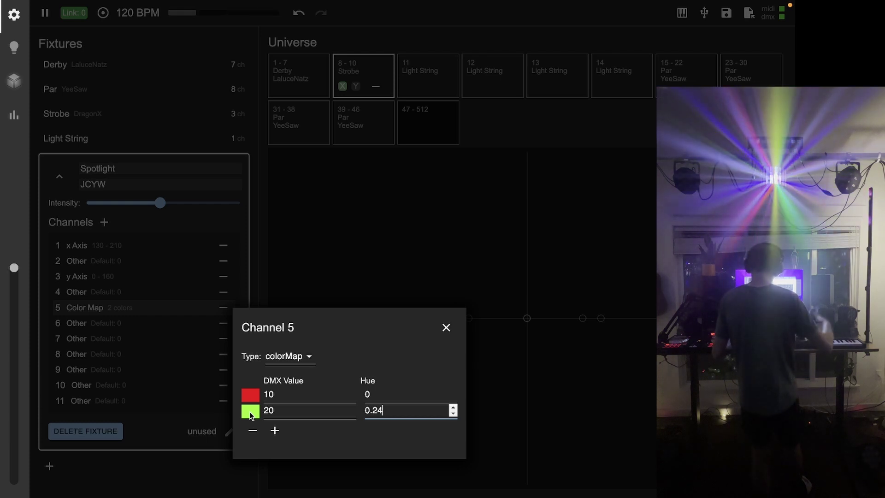
Step: Add colours at DMX 30 and DMX 40 with hues 0.36 and 0.48
click(274, 431)
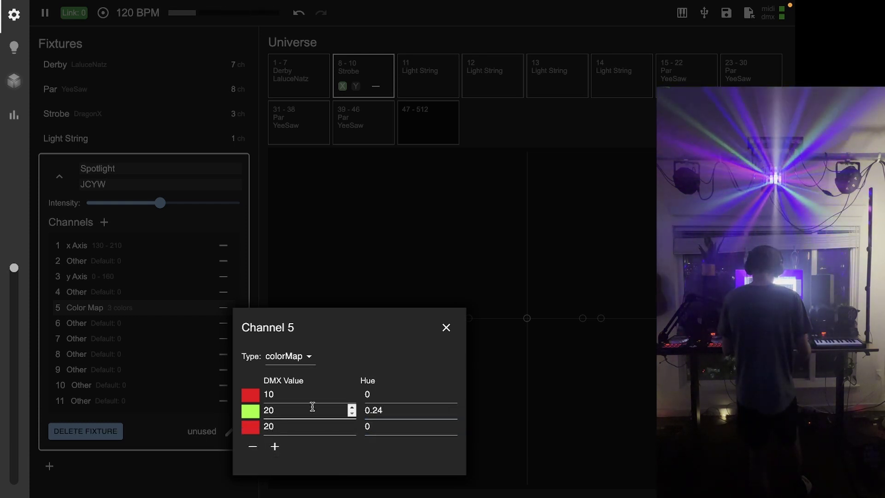
double_click(290, 427)
text(3)
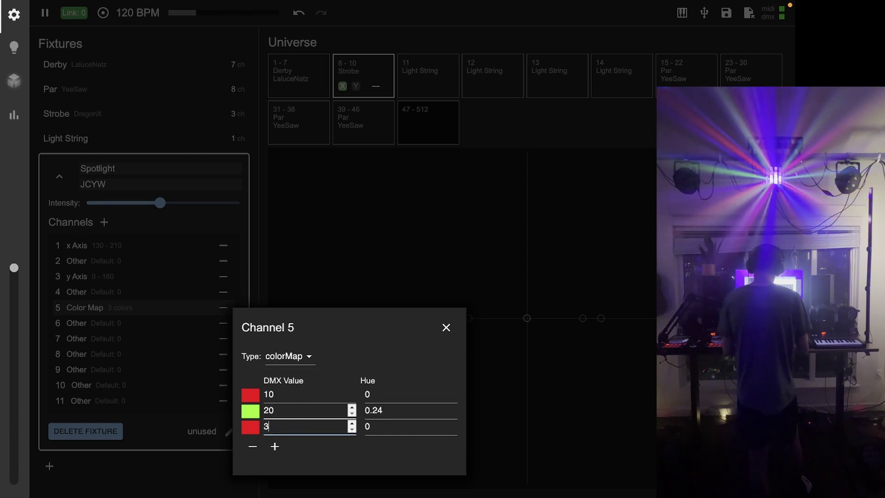
text(0)
click(385, 427)
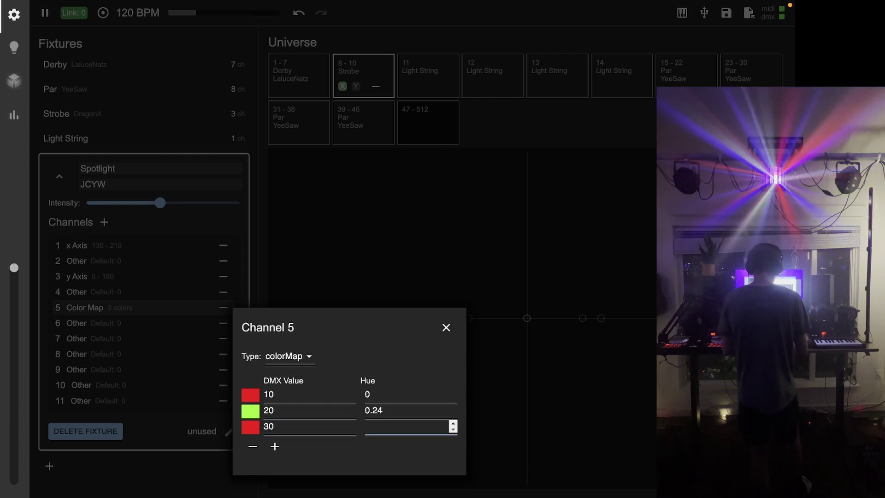
text(.36)
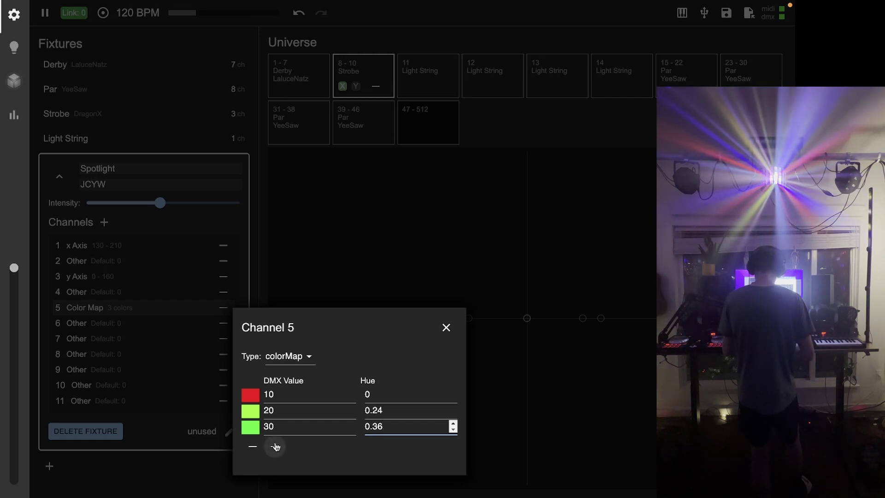
click(275, 446)
double_click(281, 442)
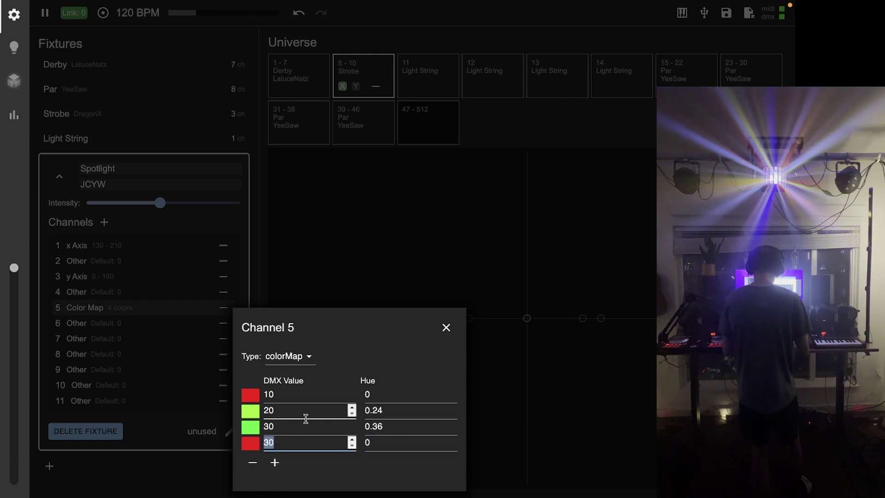
text(40)
key(Tab)
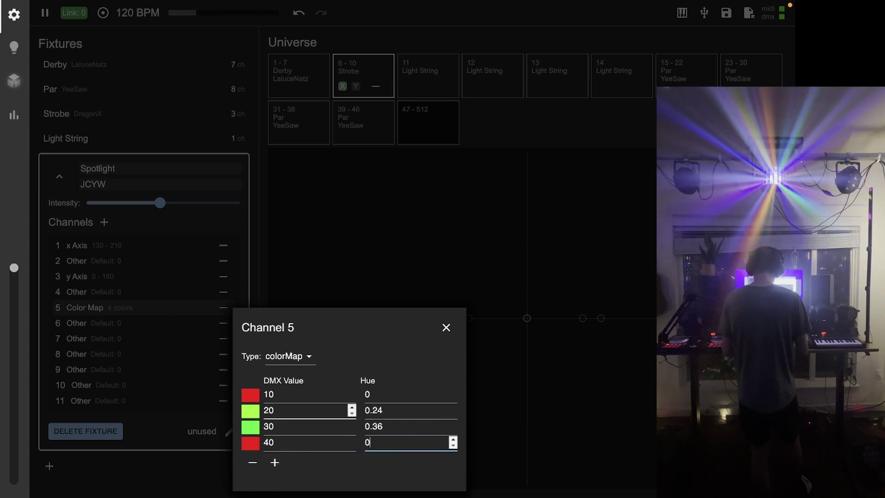
text(.48)
Step: Add colours at DMX 50 and DMX 60 with hues 0.7 and 0.84
click(279, 462)
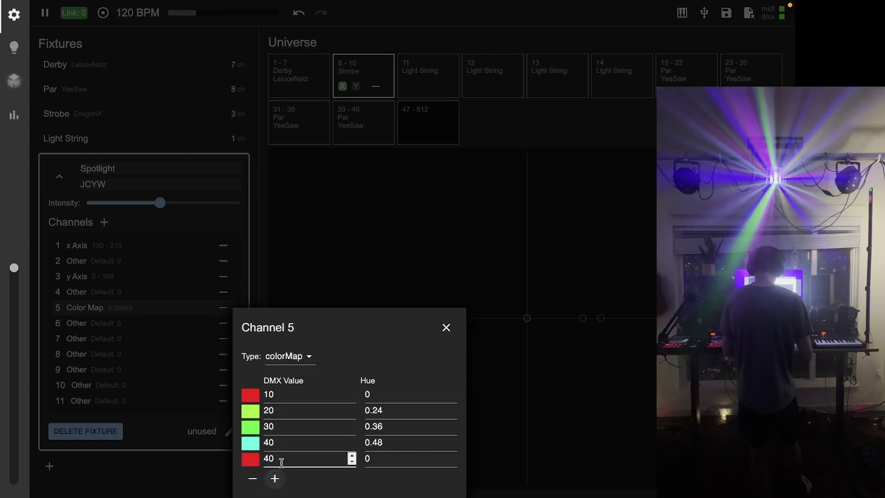
drag(281, 462, 227, 458)
text(50)
key(Tab)
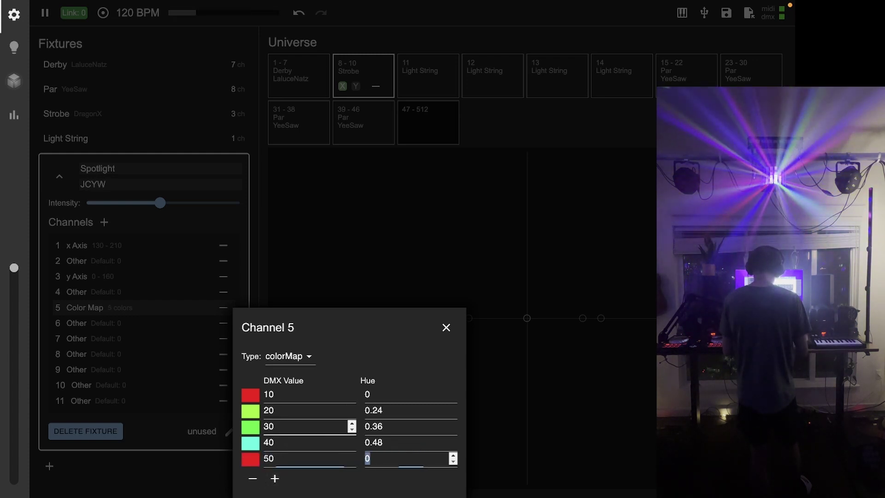
text(0.72)
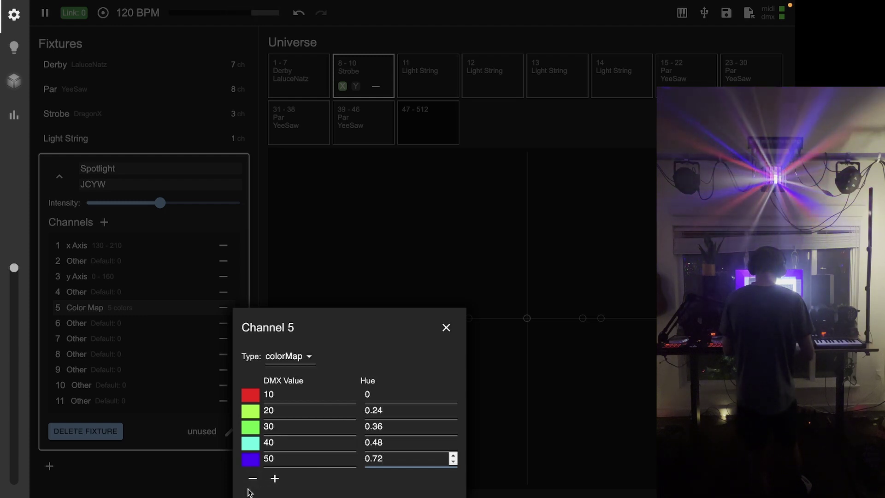
click(275, 478)
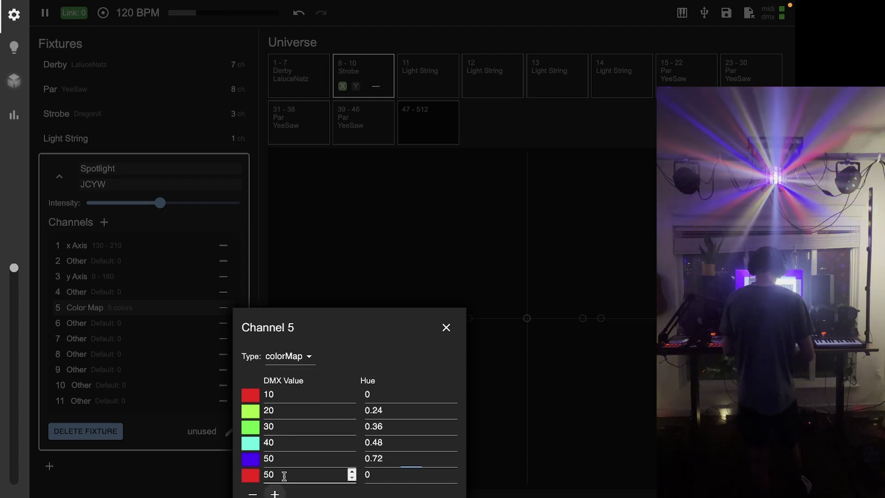
key(BackSpace)
key(BackSpace)
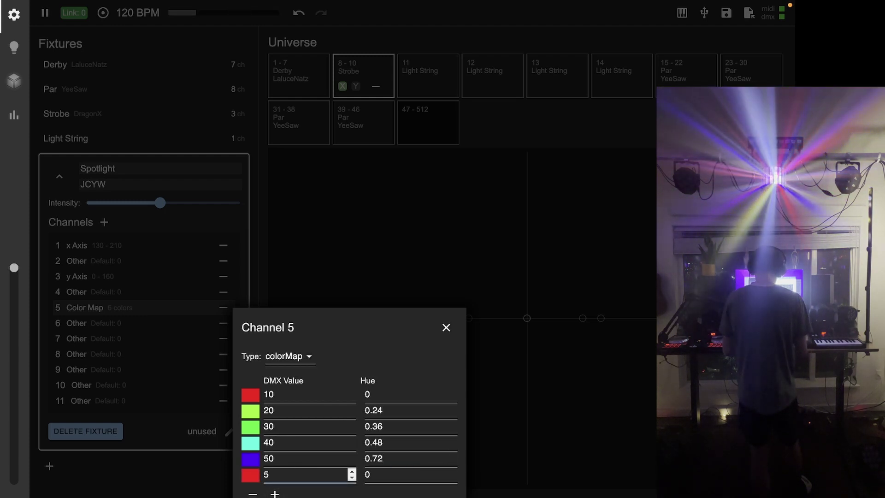
text(60)
click(383, 474)
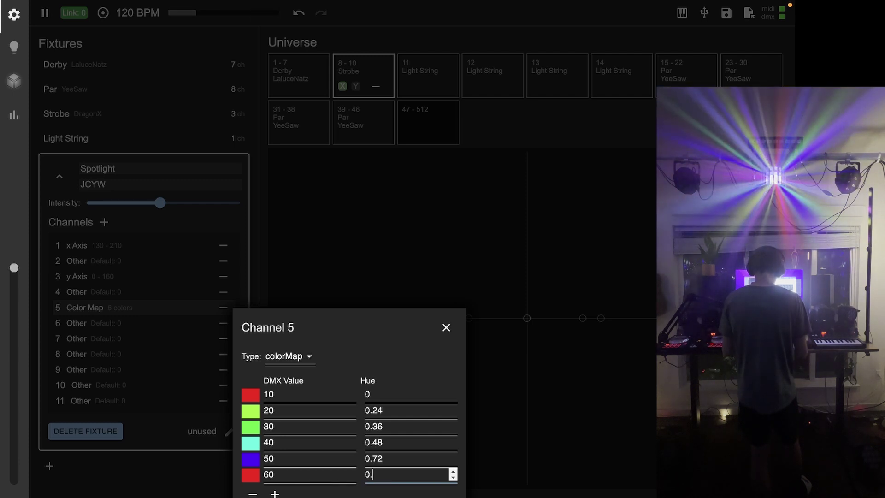
text(.84)
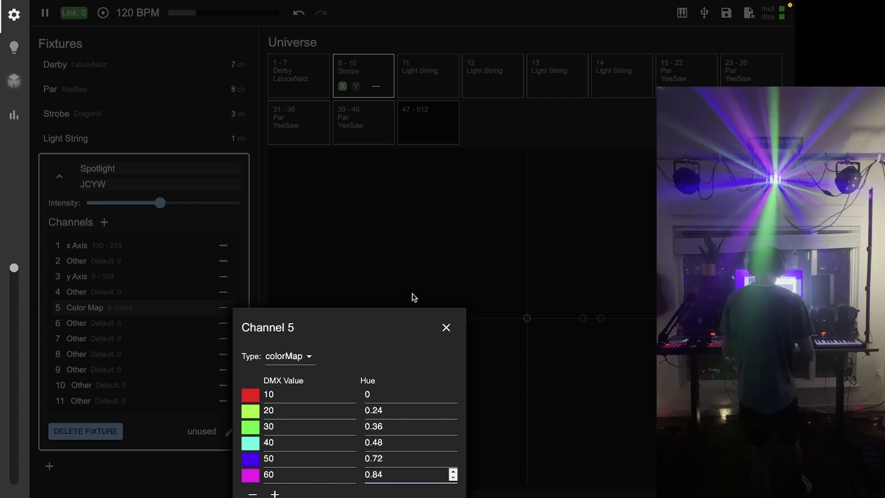
Step: Add a seventh colour at DMX 70 with hue 0.84, and correct the DMX 60 and 50 hues to 0.72 and 0.6
click(411, 290)
click(134, 307)
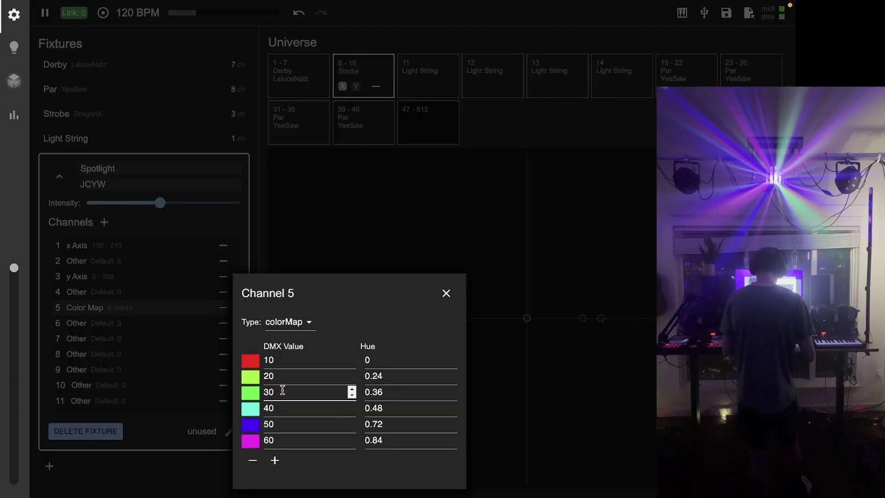
click(274, 460)
click(282, 440)
key(BackSpace)
key(BackSpace)
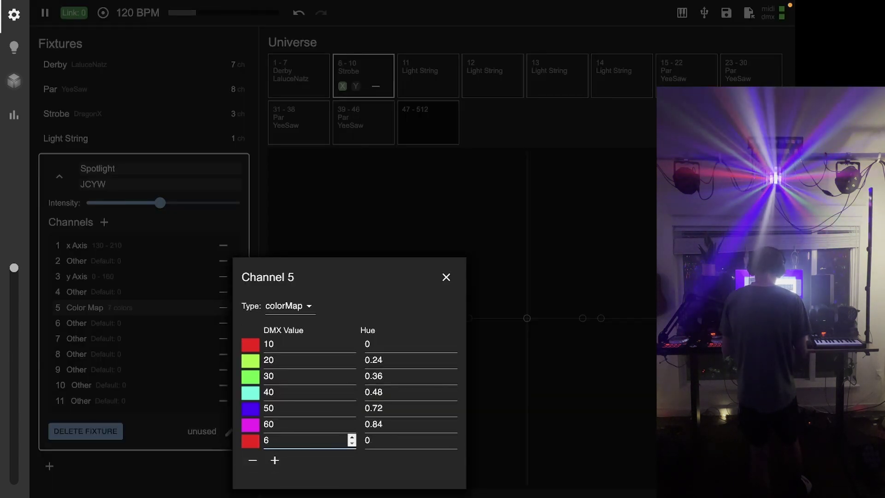
text(70)
key(Tab)
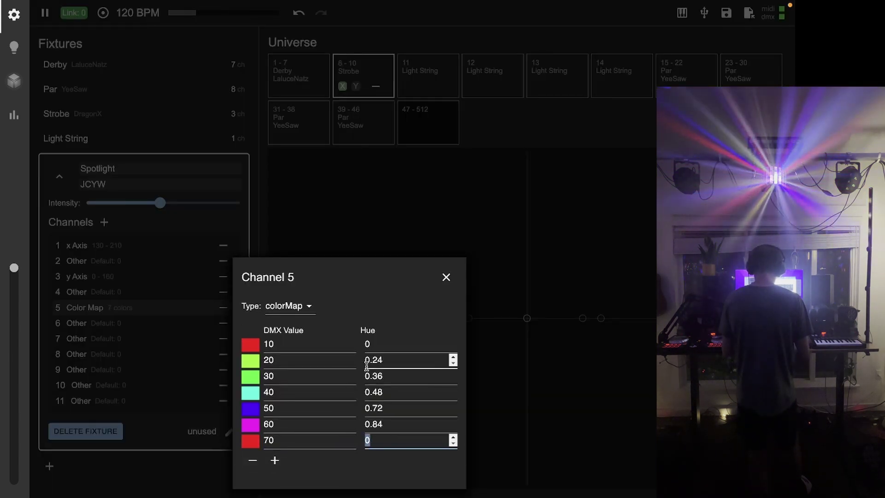
text(0.84)
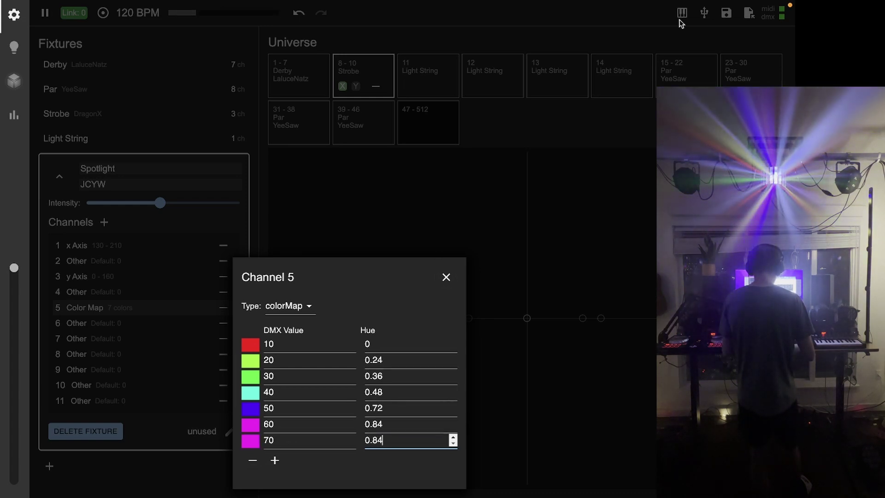
double_click(387, 423)
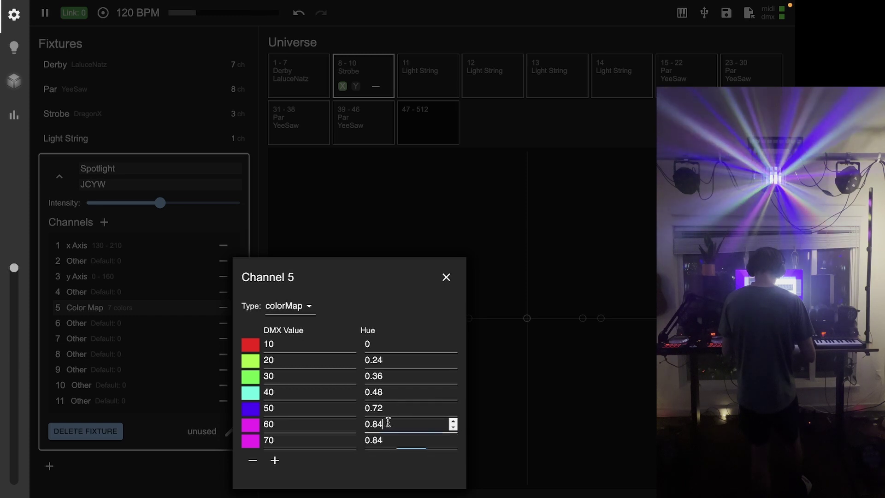
text(0.72)
double_click(386, 408)
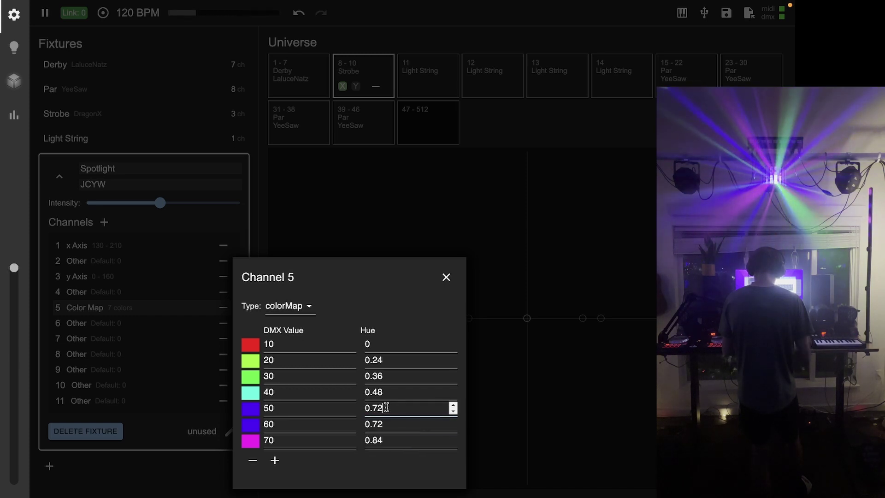
text(0.6)
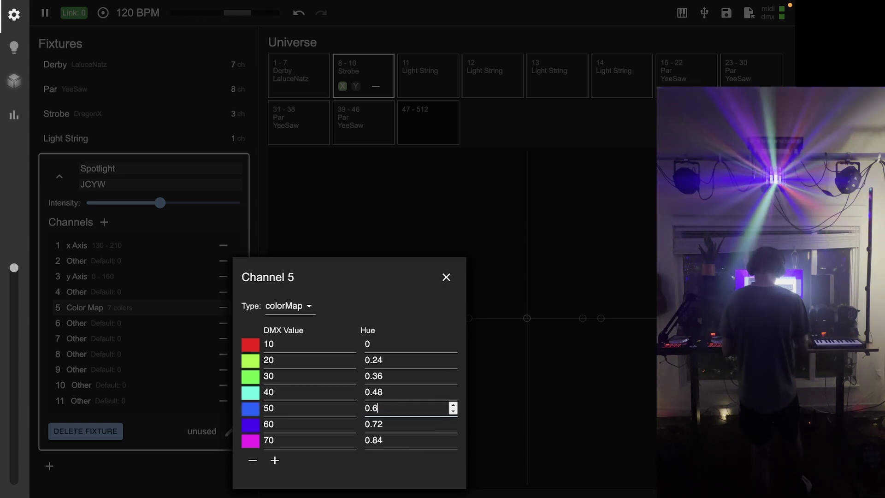
click(397, 228)
click(126, 307)
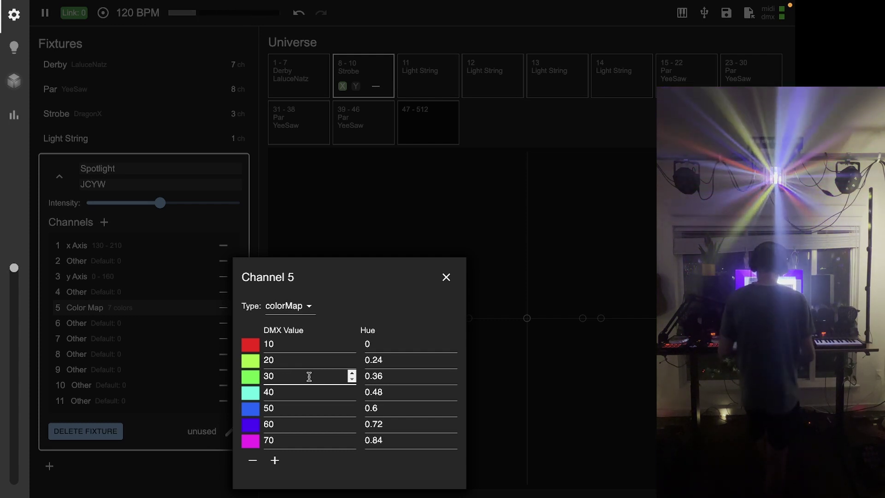
Step: Set channel 6's type to mode with range Min 0 to Max 63
click(348, 241)
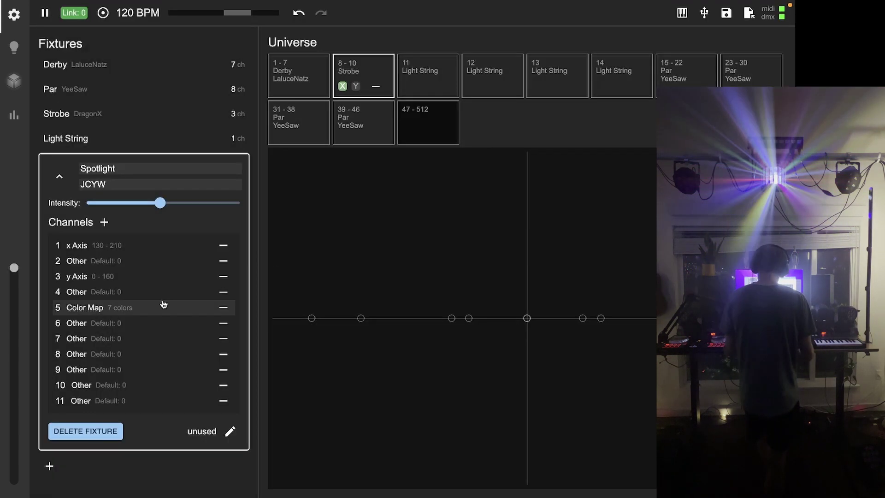
click(142, 324)
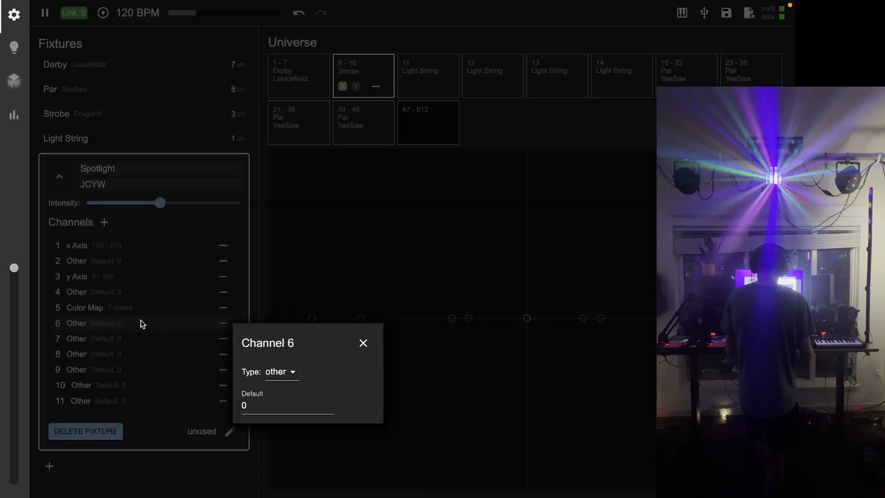
click(266, 379)
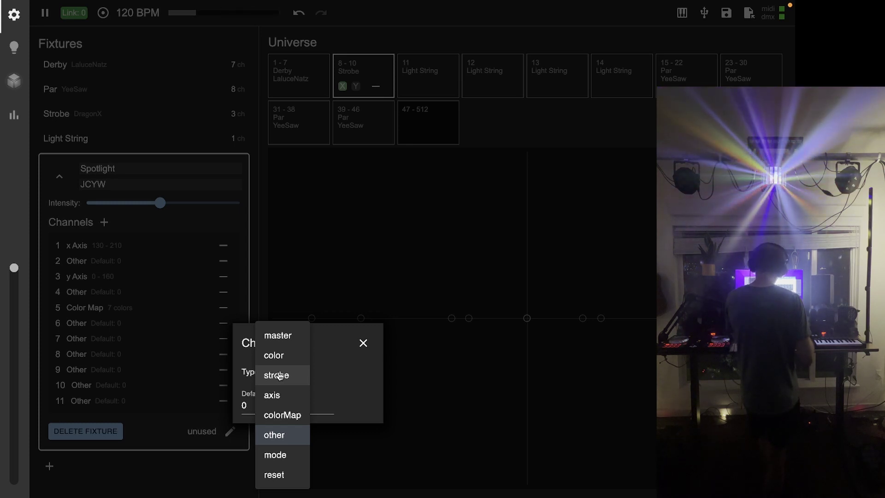
click(282, 455)
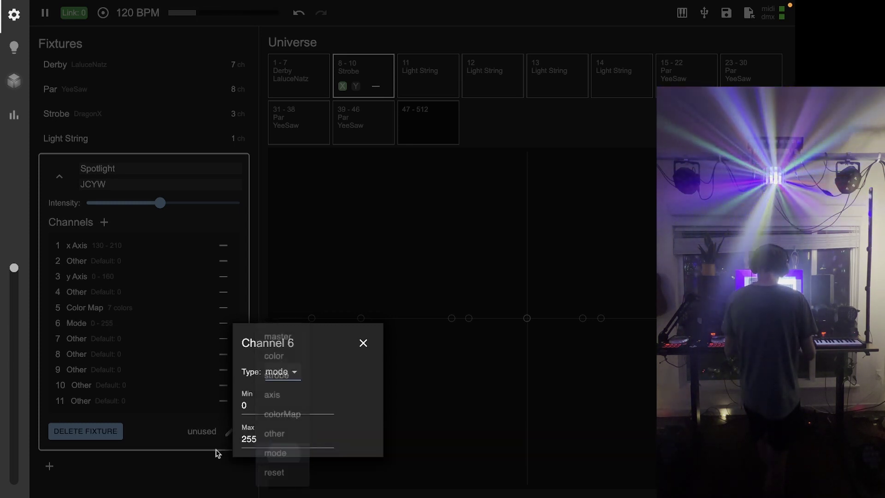
click(278, 371)
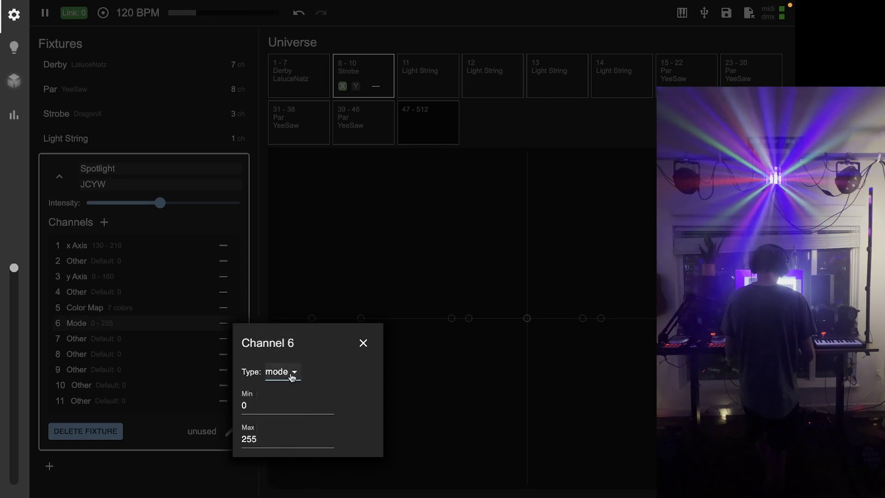
click(270, 406)
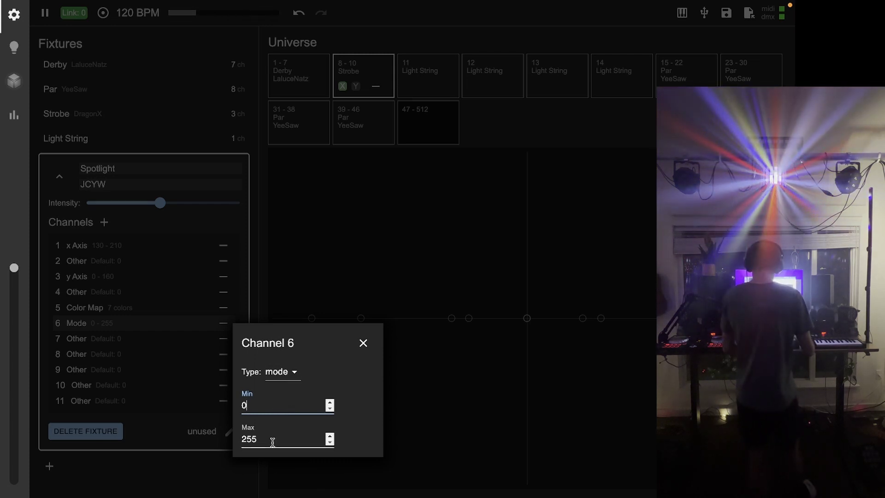
key(Tab)
text(63)
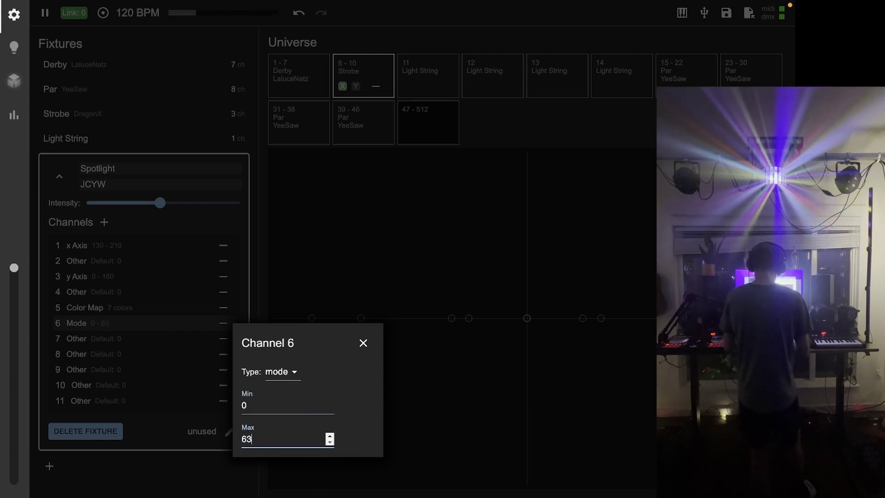
click(379, 415)
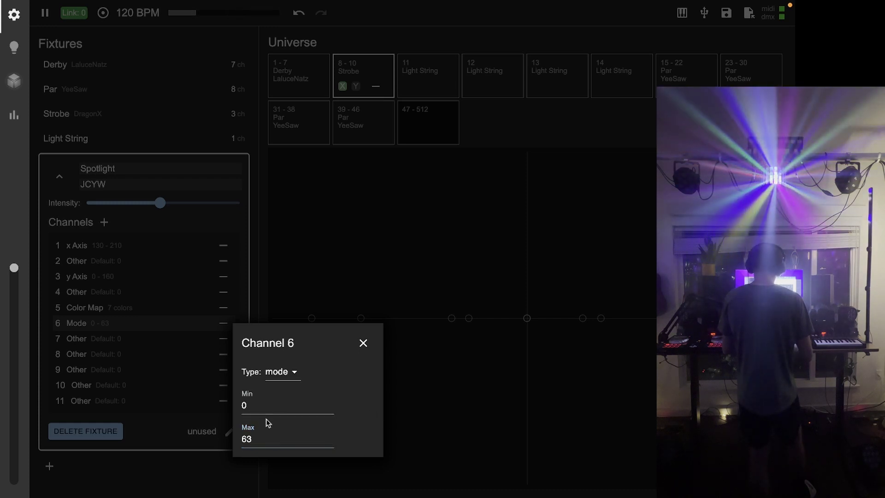
click(263, 405)
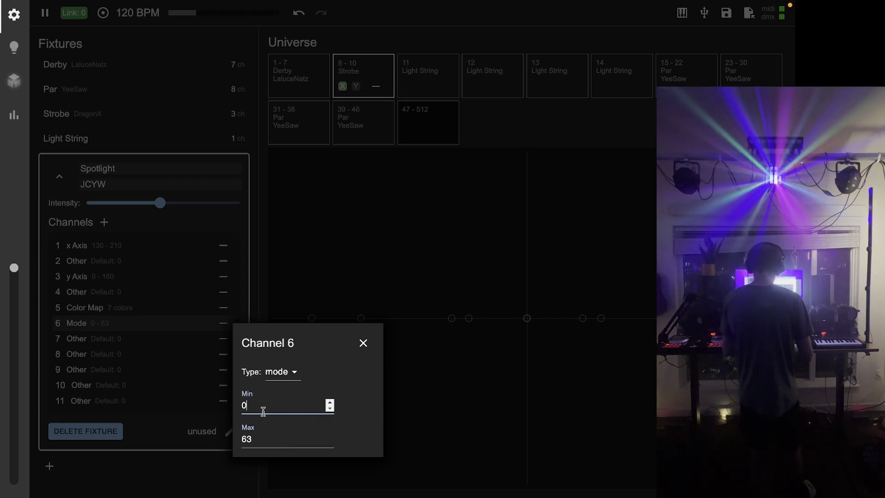
click(265, 437)
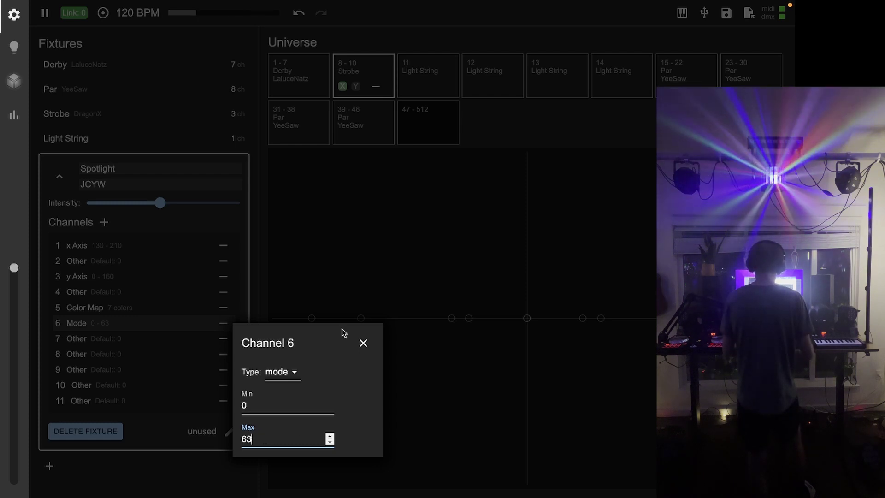
Step: Set channel 7's type to strobe and lower its Strobe value from 255 to 230
click(248, 271)
click(113, 340)
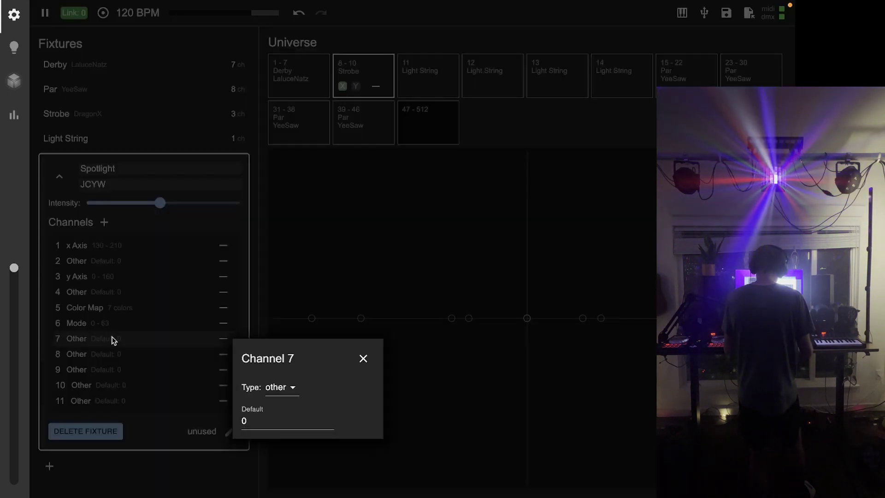
click(287, 393)
click(274, 373)
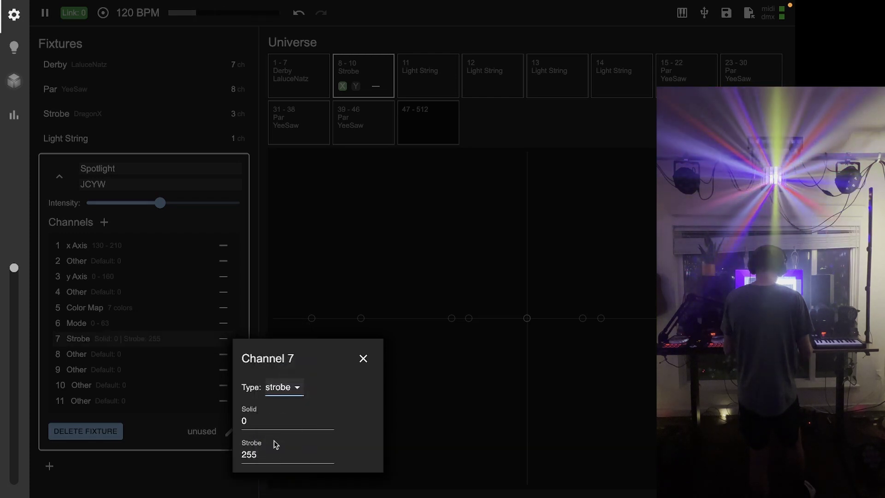
drag(268, 457, 217, 454)
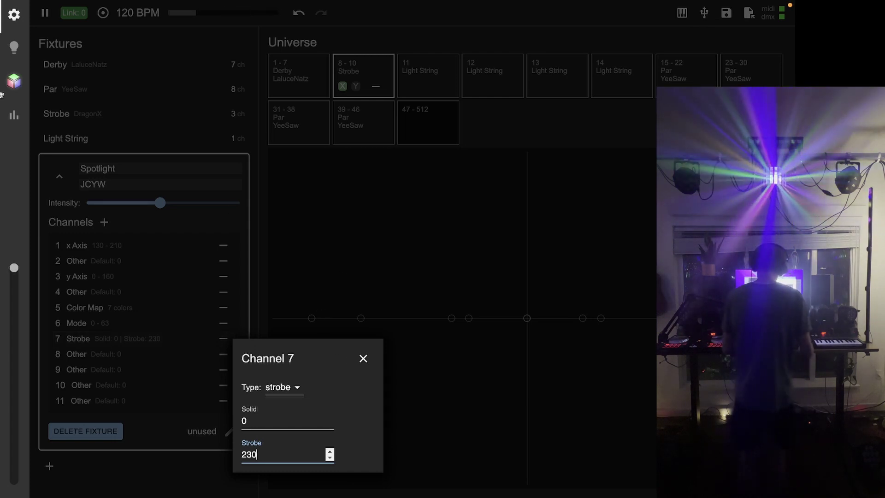
click(383, 259)
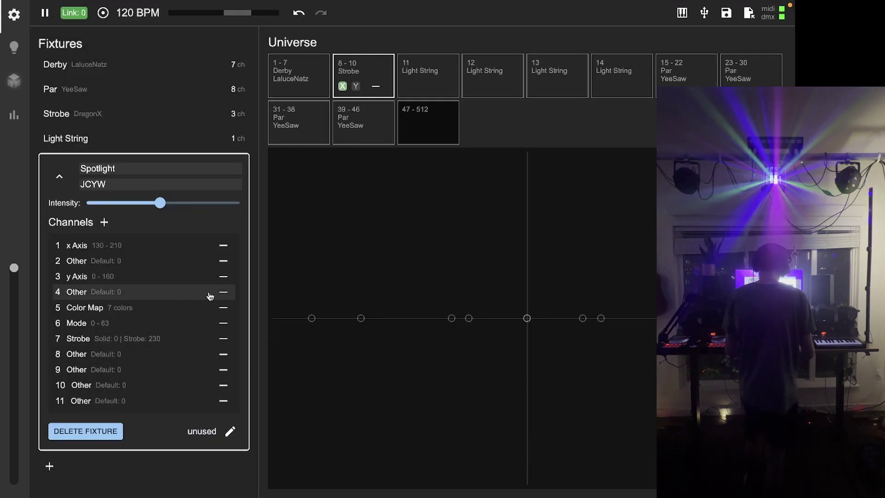
Step: Set channel 8's type to master with range 0 to 255
click(148, 354)
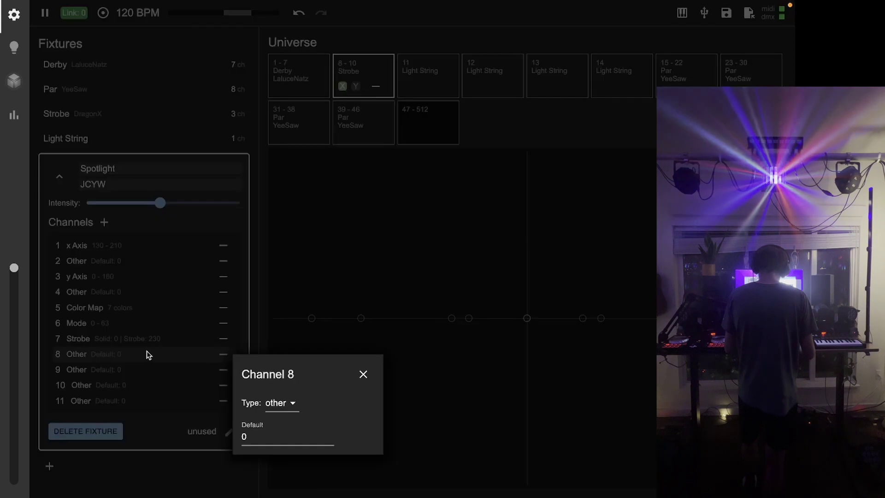
click(290, 404)
click(285, 337)
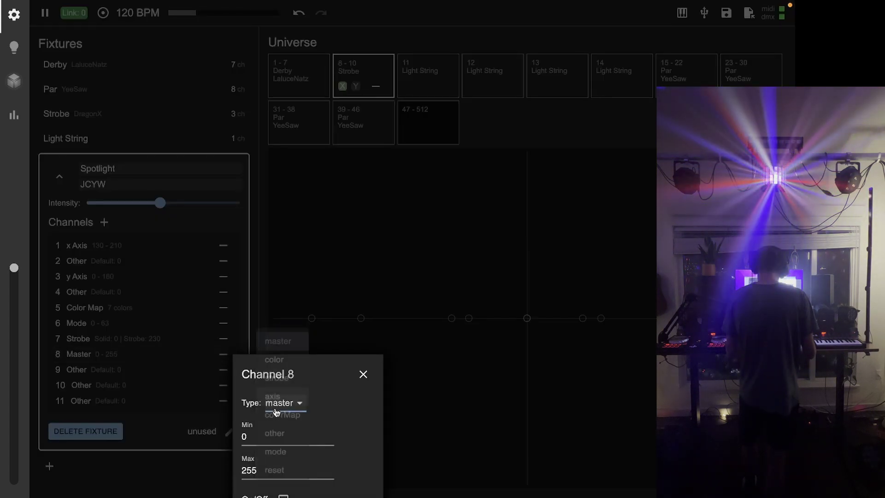
click(283, 471)
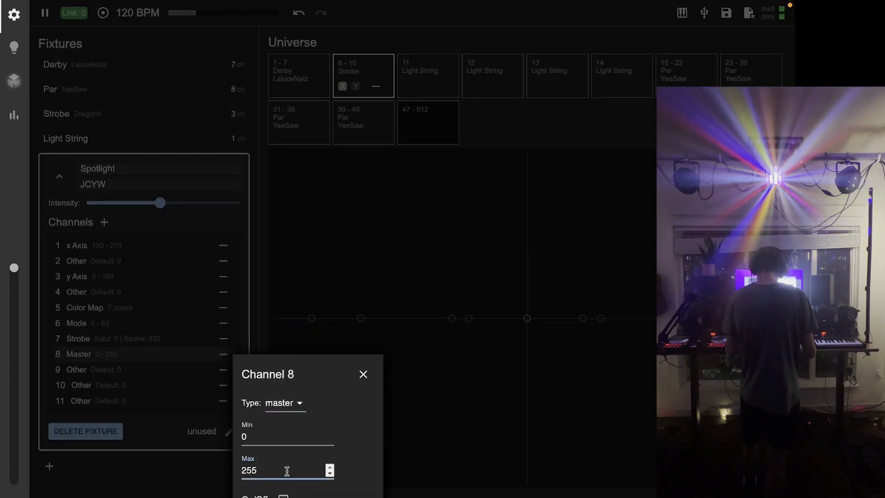
click(334, 326)
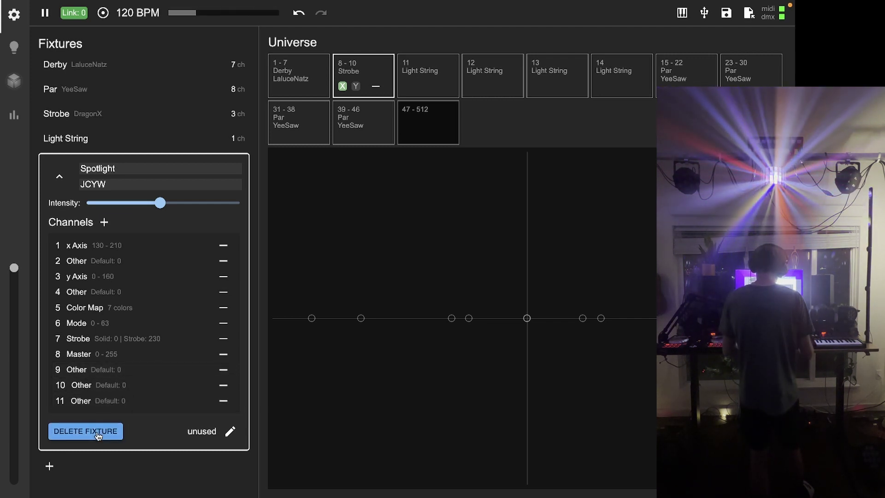
Step: Collapse the fixture details and patch a JCYW Spotlight at universe channels 77–87
click(60, 174)
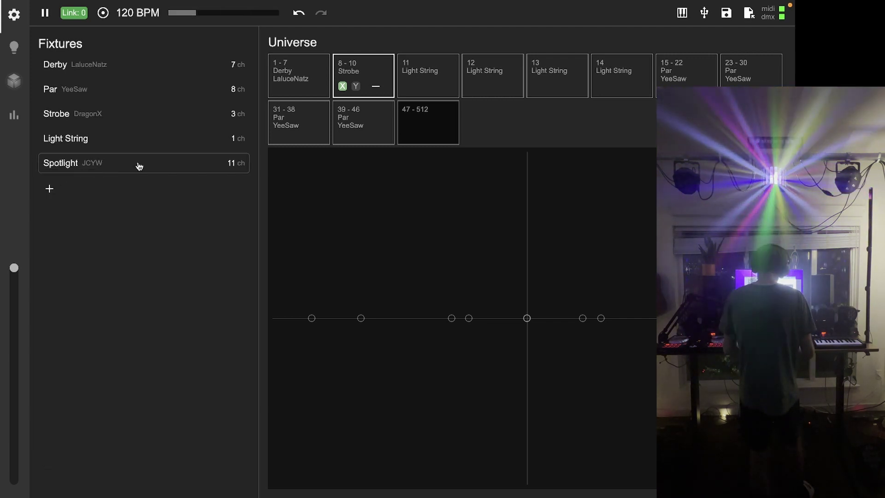
click(441, 127)
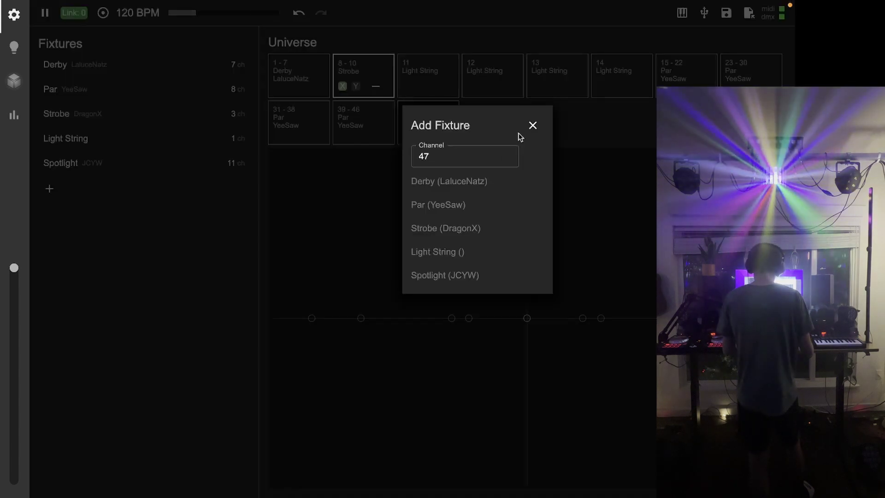
click(507, 153)
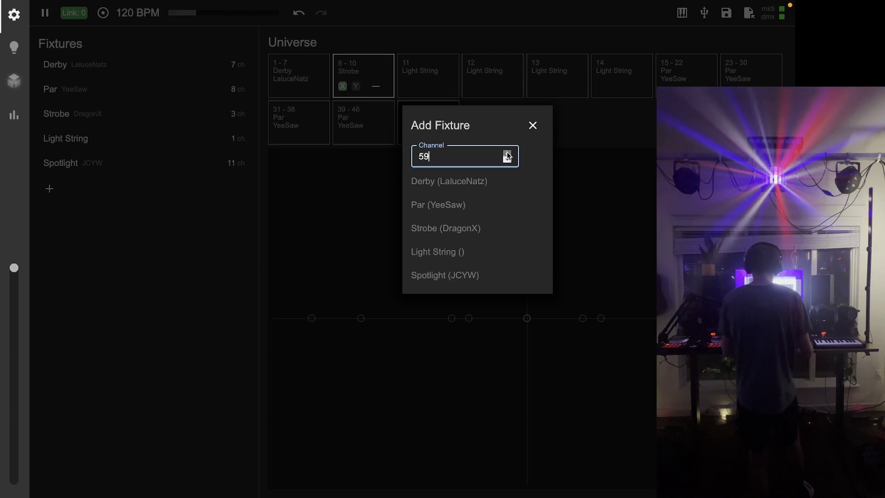
click(507, 153)
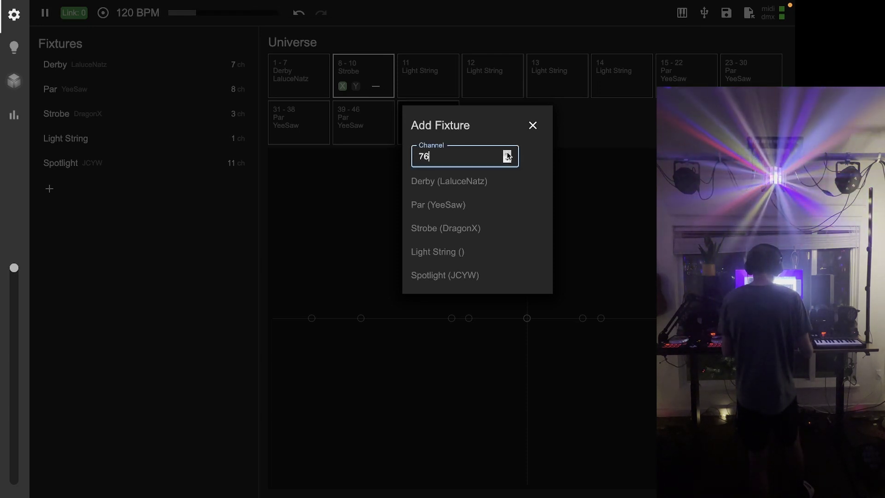
click(507, 153)
click(442, 275)
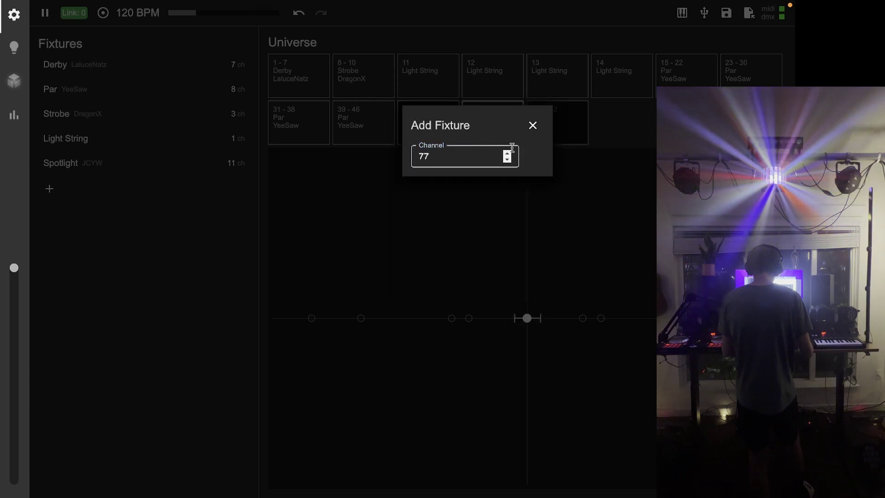
click(553, 125)
click(551, 131)
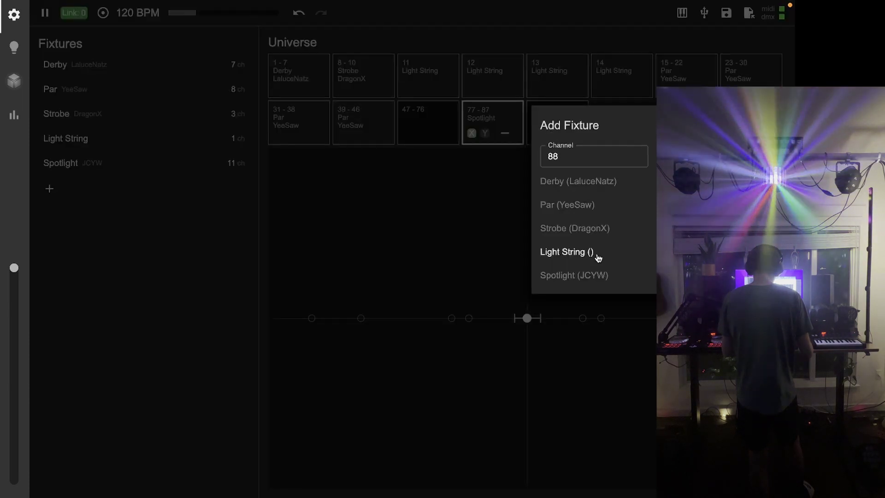
Step: Patch a second Spotlight at channels 88–98, then move the 77–87 spotlight left and the 88–98 one right of centre
click(581, 277)
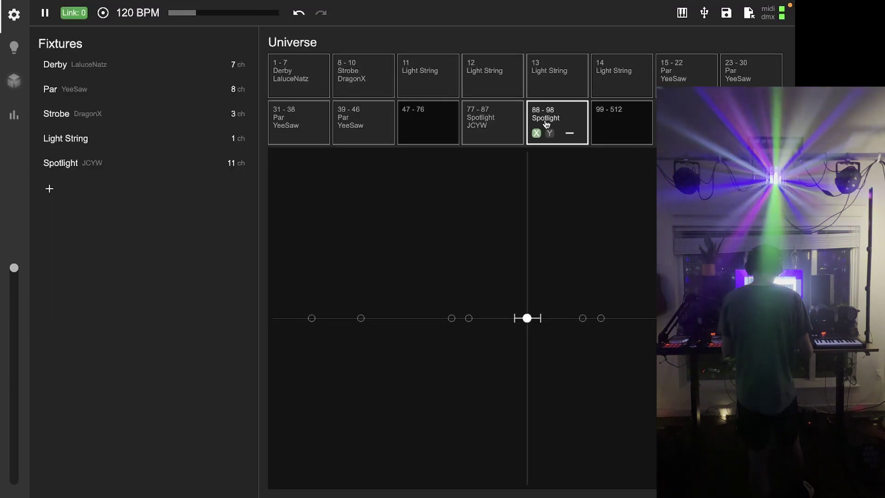
click(500, 119)
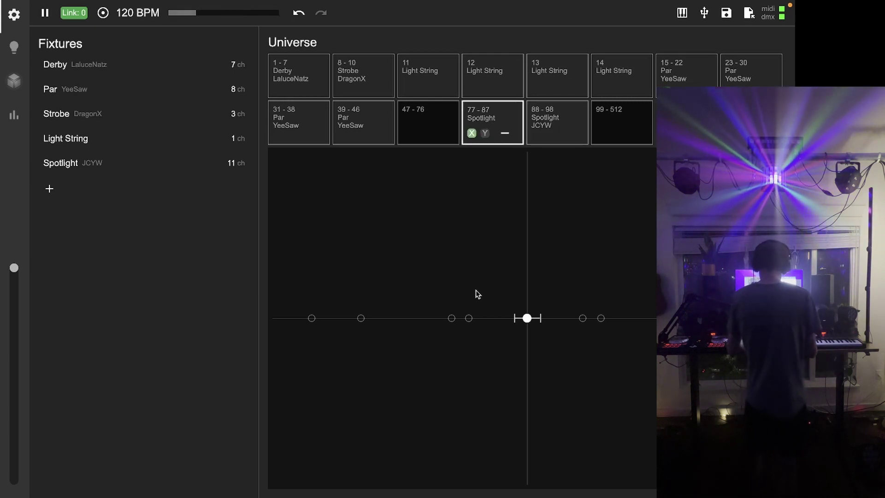
drag(527, 318, 460, 320)
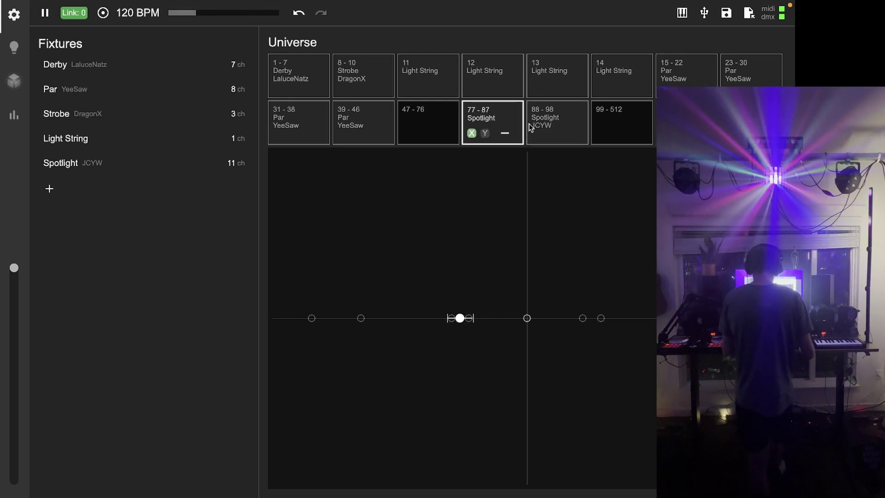
click(549, 117)
drag(526, 318, 591, 318)
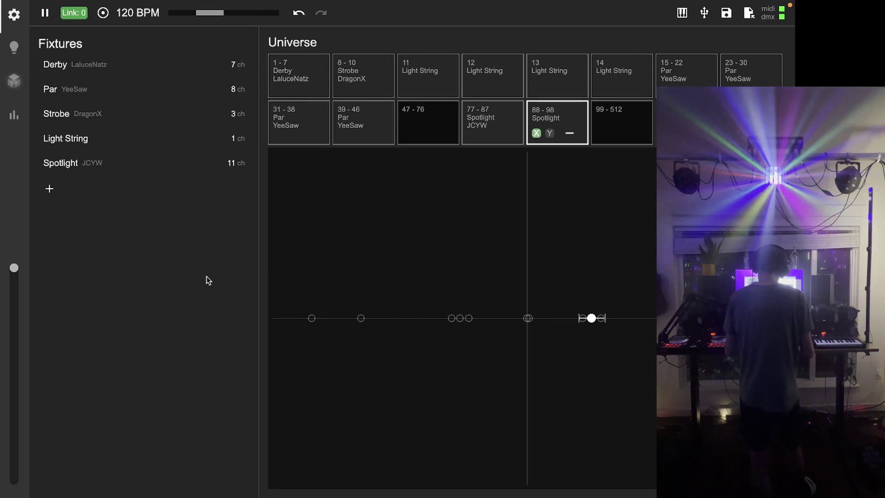
Step: Go to the Light Scenes page and scroll down the scene list
click(14, 54)
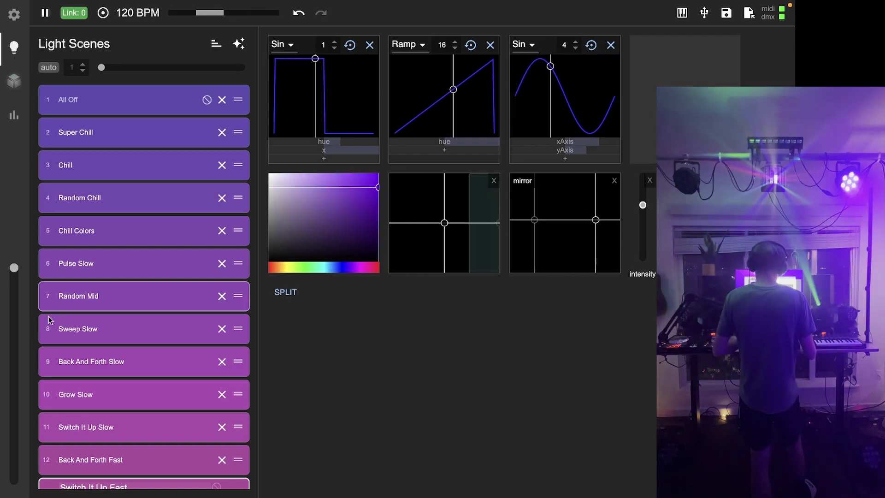
scroll(51, 480, down, 8)
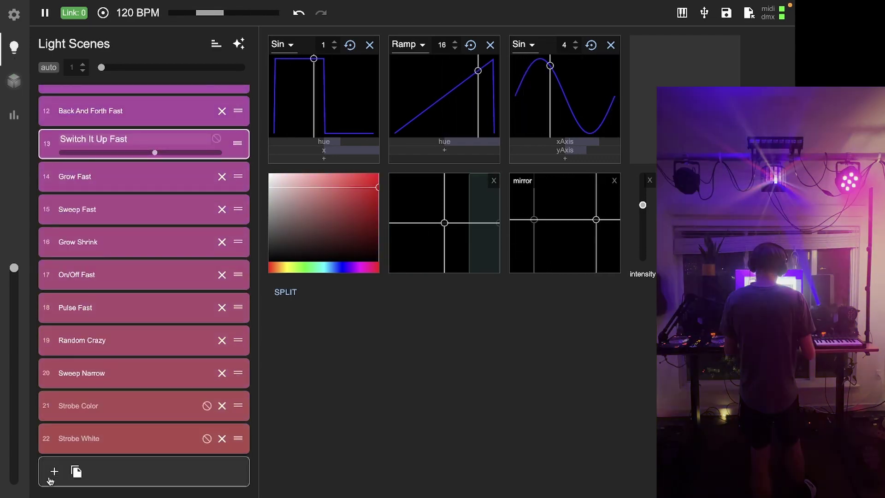
Step: Add scene 23 with a randomize parameter, raised amount, and an envelope falling from the start
click(52, 477)
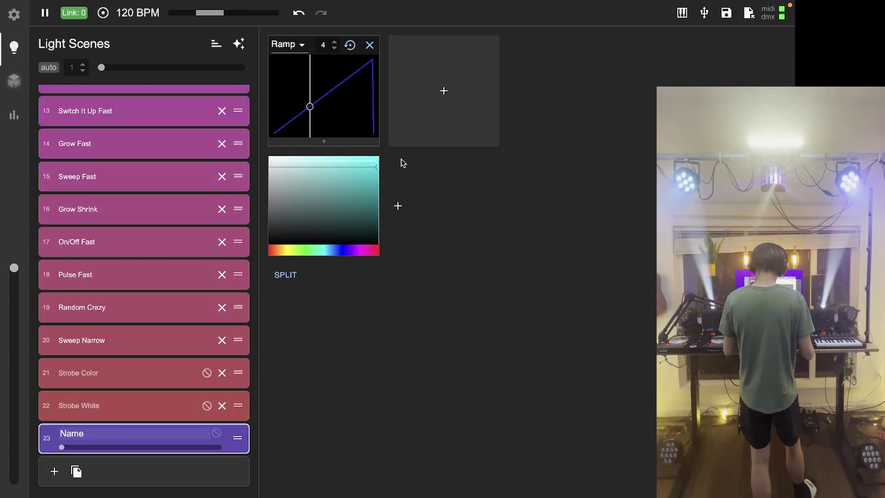
click(398, 207)
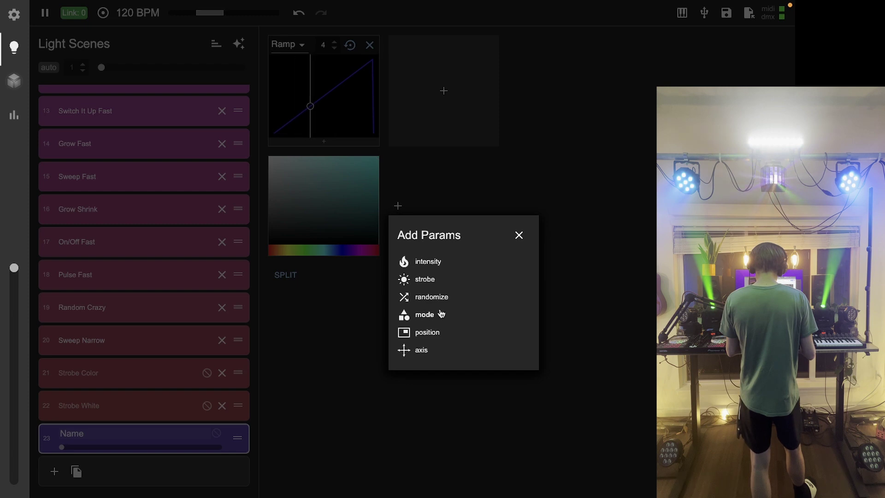
click(432, 297)
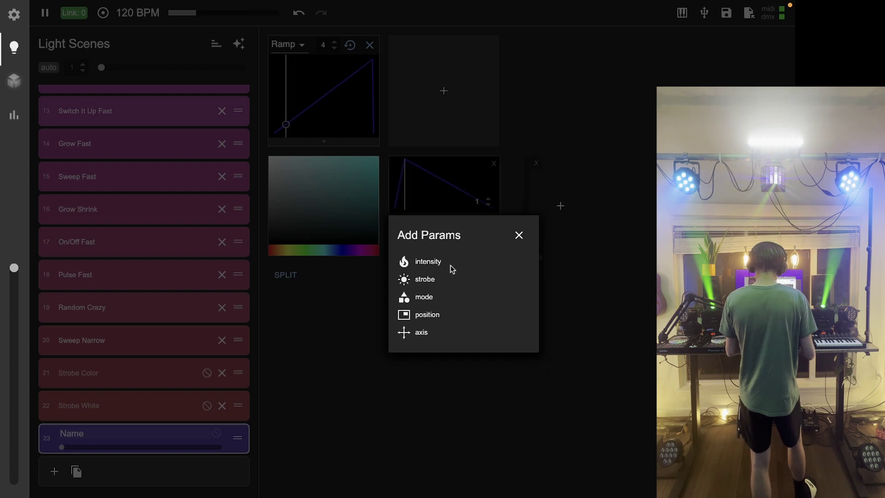
click(519, 235)
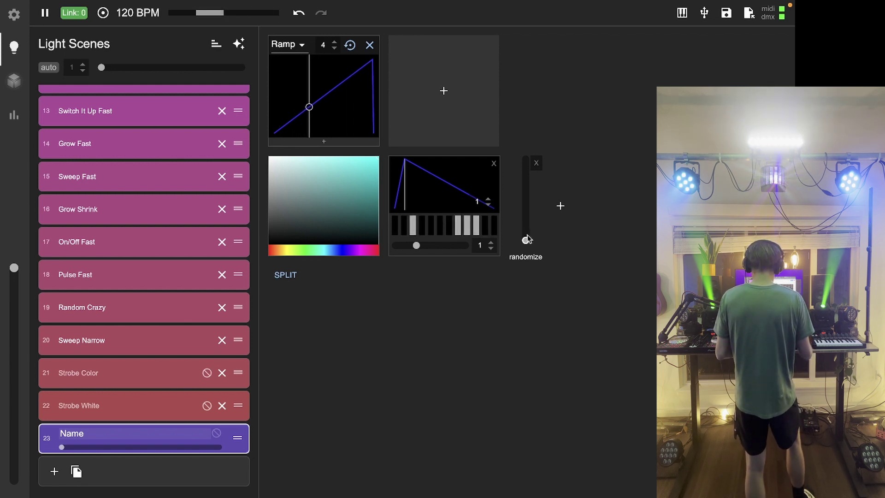
drag(526, 240, 526, 184)
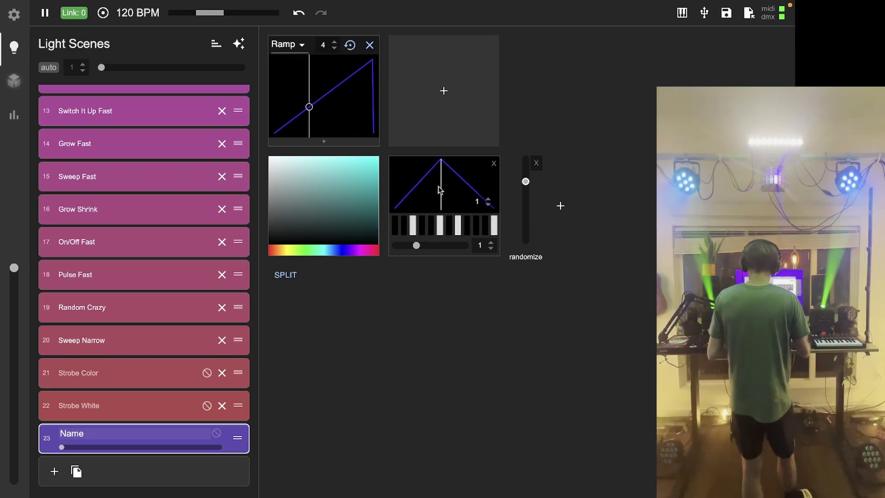
drag(420, 186, 396, 187)
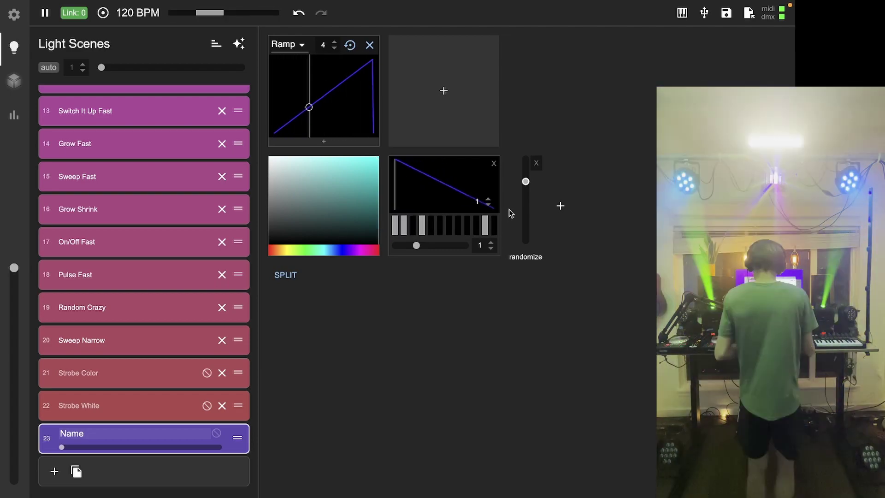
Step: Add an intensity parameter to scene 23 and lower it to dim the lights
click(560, 205)
click(594, 266)
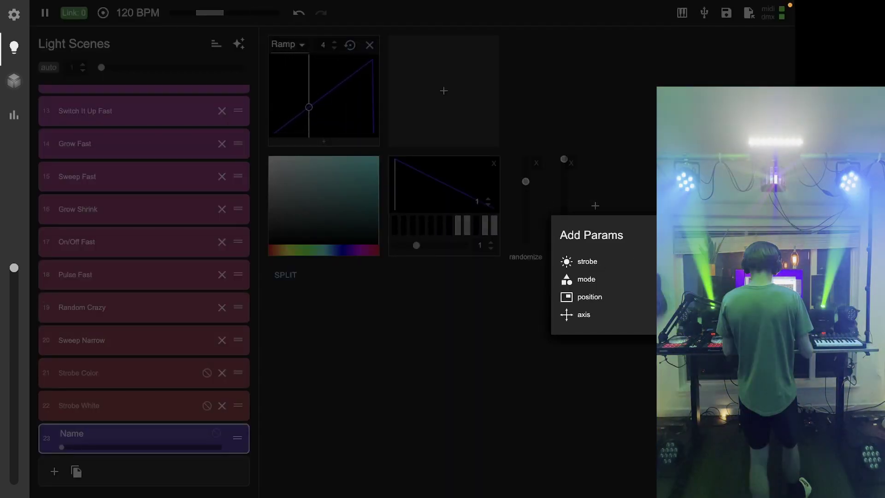
click(573, 184)
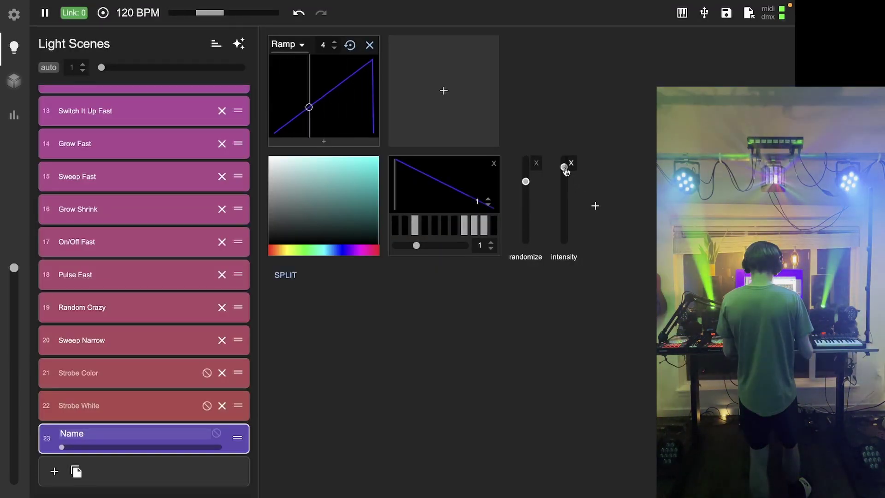
drag(566, 171, 564, 198)
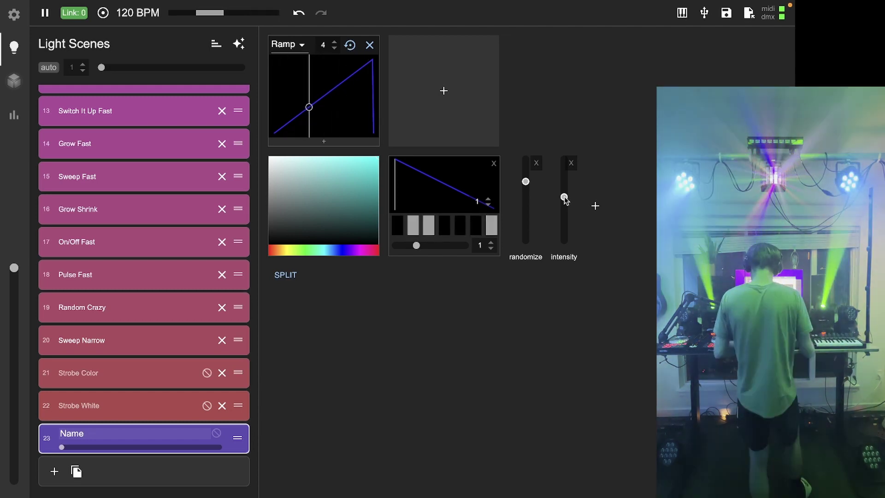
drag(563, 197, 565, 240)
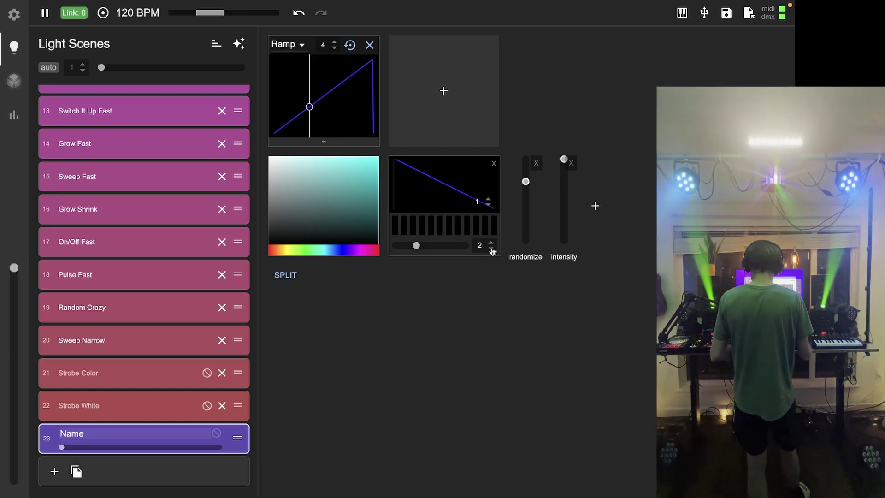
Step: Lower the randomize step rate and set the modulation amount to 0.50
click(491, 249)
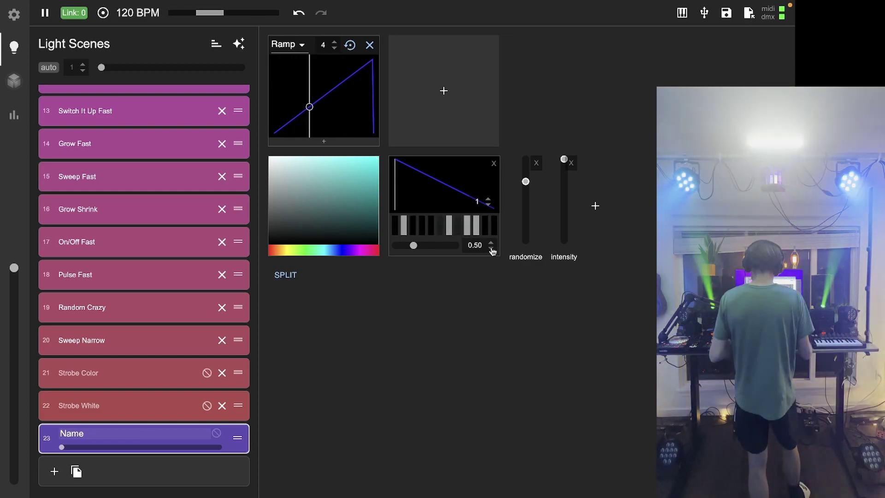
click(491, 250)
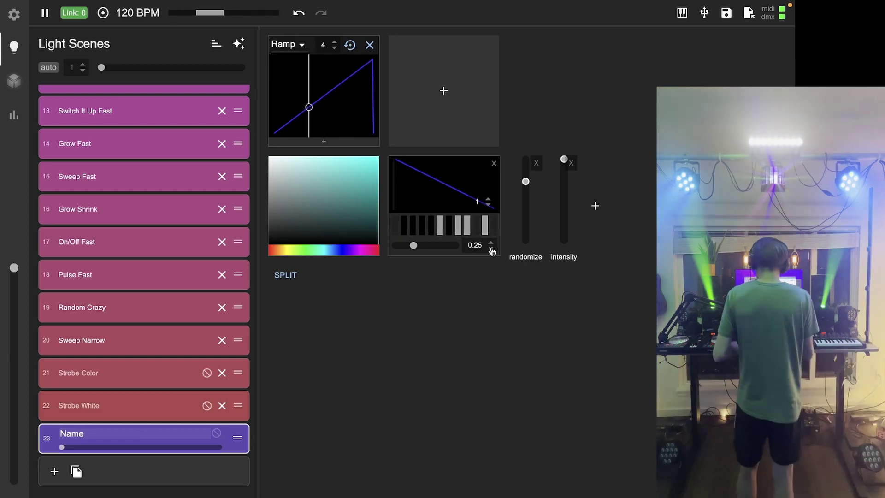
click(491, 250)
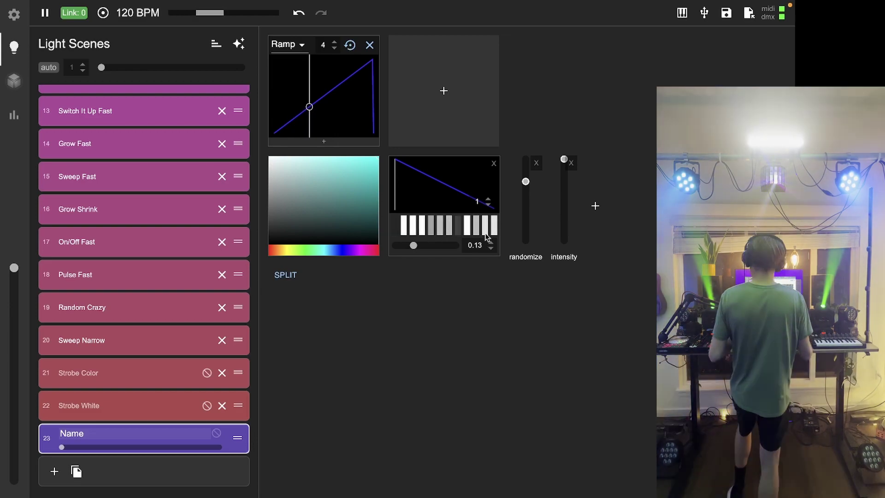
click(488, 205)
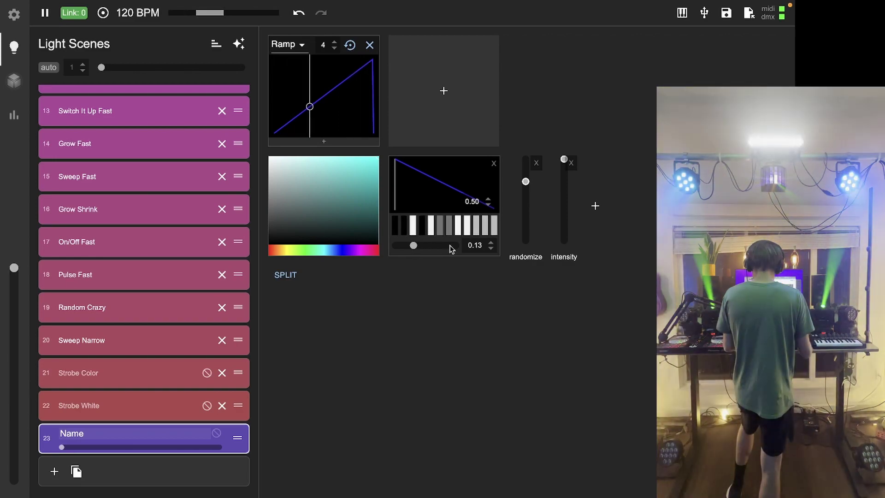
Step: Max out randomize, set step rate 0.25, and make the steps alternate on and off
drag(412, 246, 383, 299)
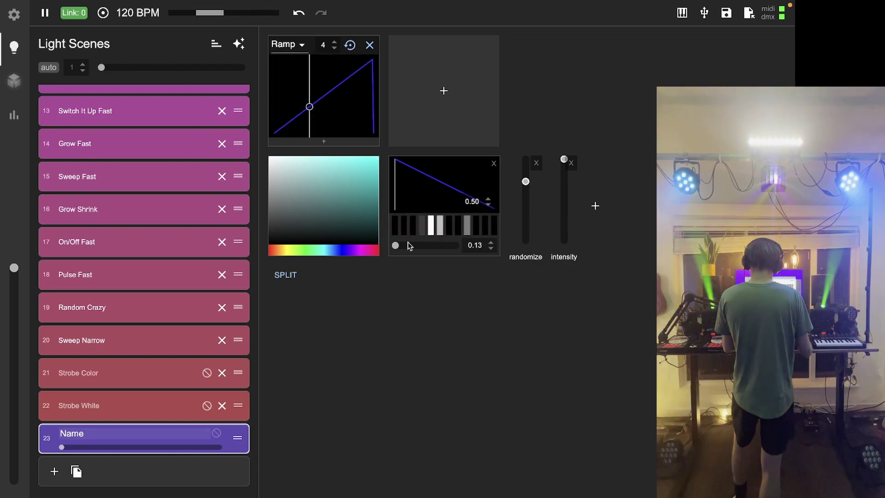
drag(407, 244, 456, 245)
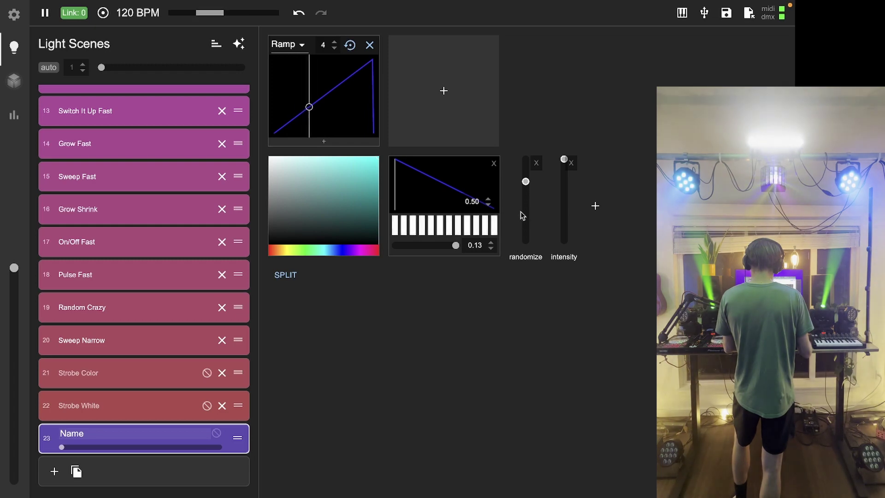
drag(525, 181, 525, 159)
drag(456, 245, 395, 244)
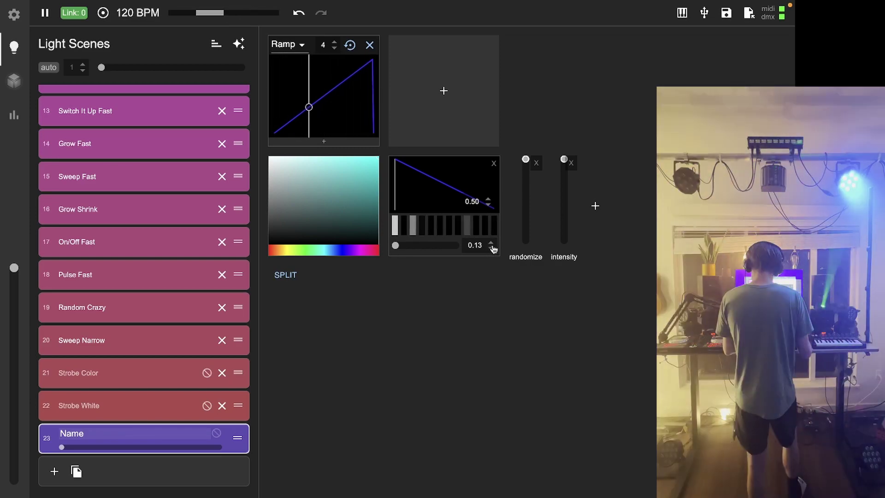
click(492, 243)
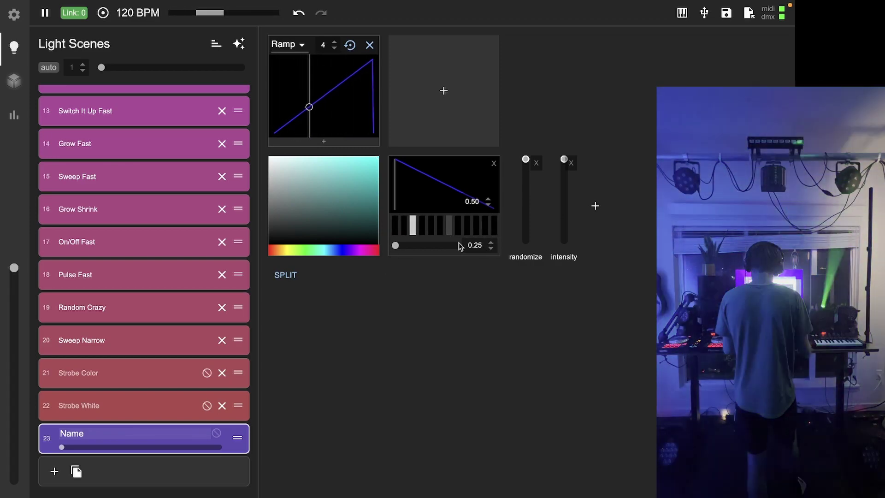
drag(401, 246, 463, 243)
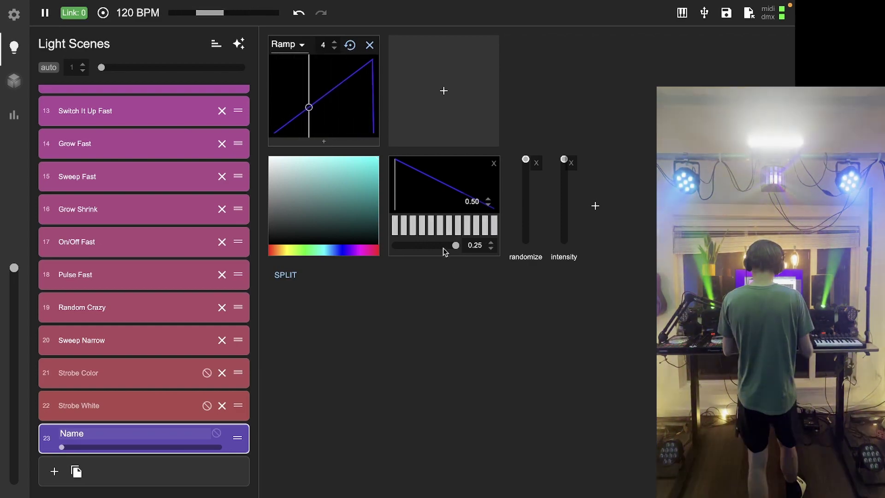
drag(455, 245, 424, 246)
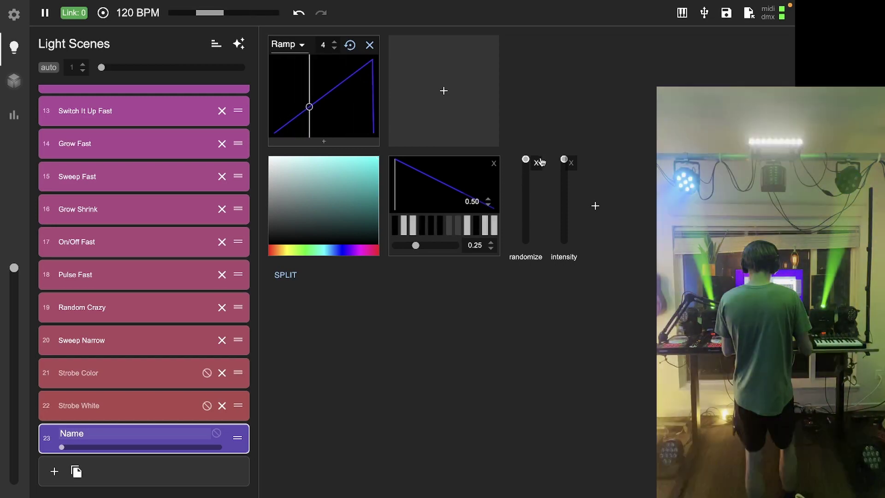
Step: Remove randomize and add the mode and axis parameters instead
click(536, 162)
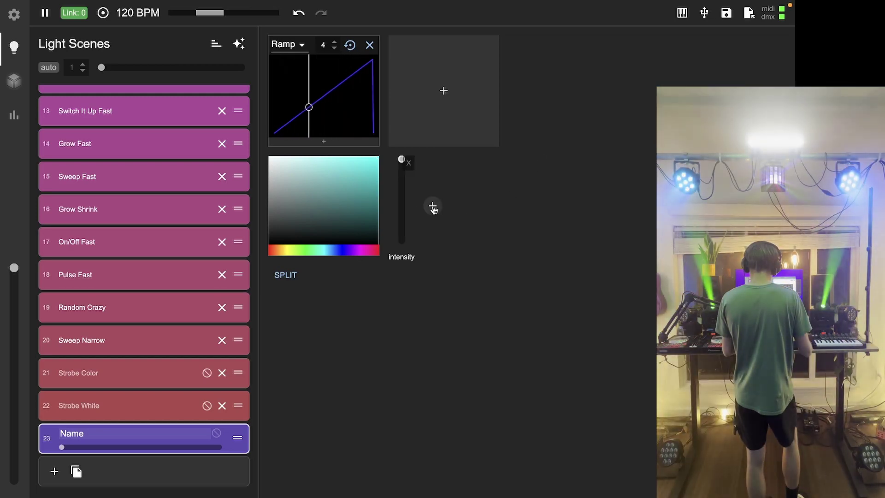
click(432, 206)
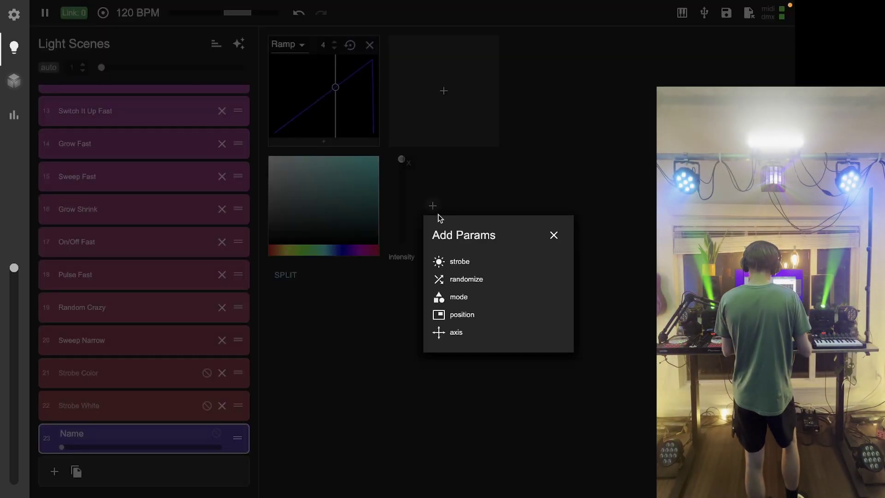
click(456, 299)
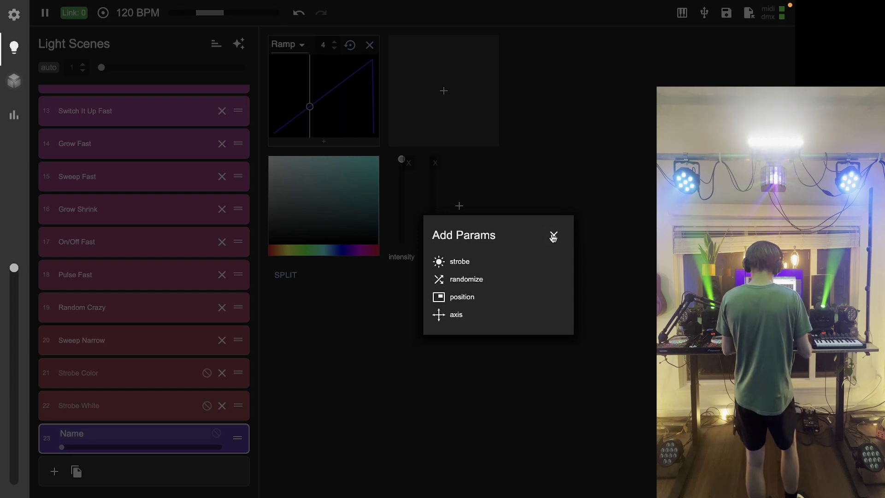
click(456, 314)
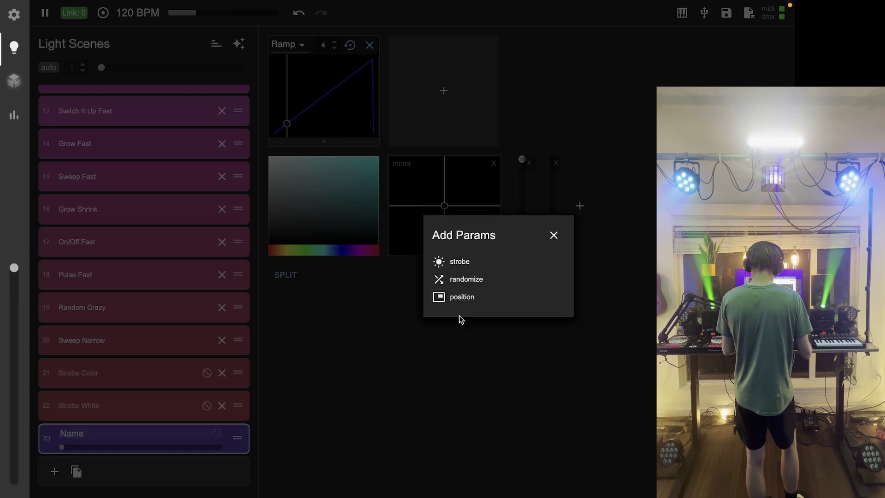
click(554, 236)
Step: Re-add intensity after mode and axis and set it to about halfway
click(529, 164)
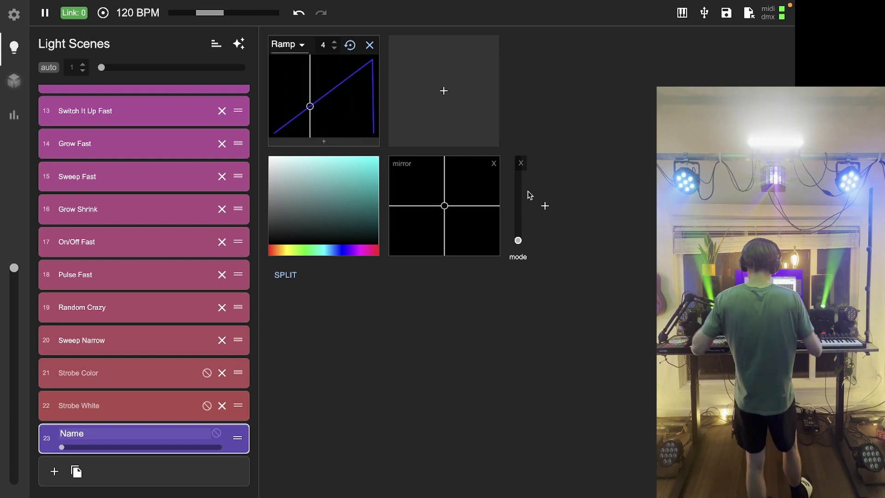
click(545, 207)
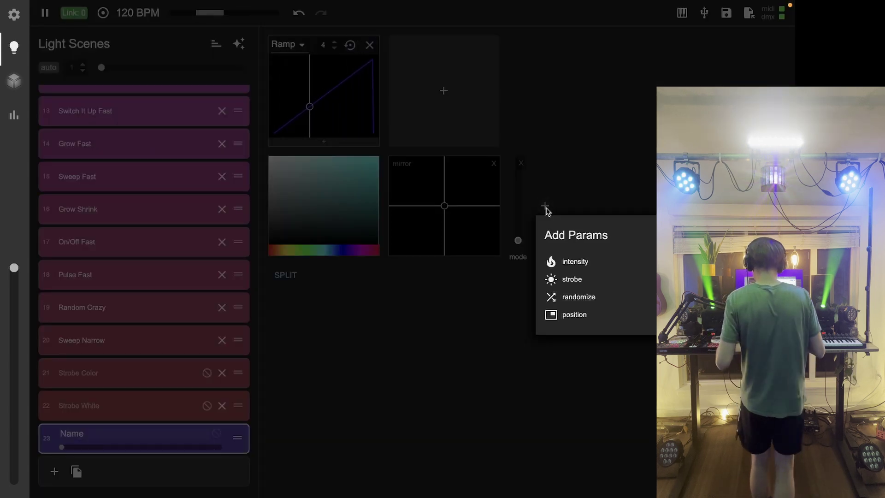
click(571, 263)
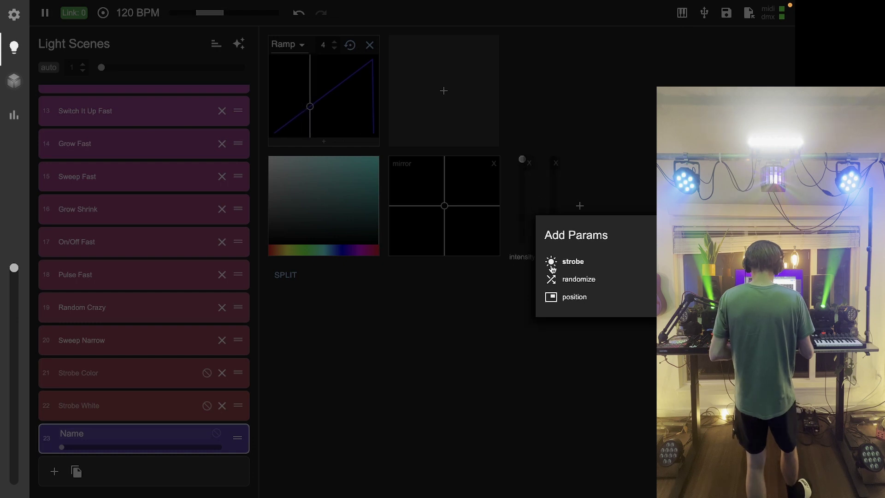
click(636, 236)
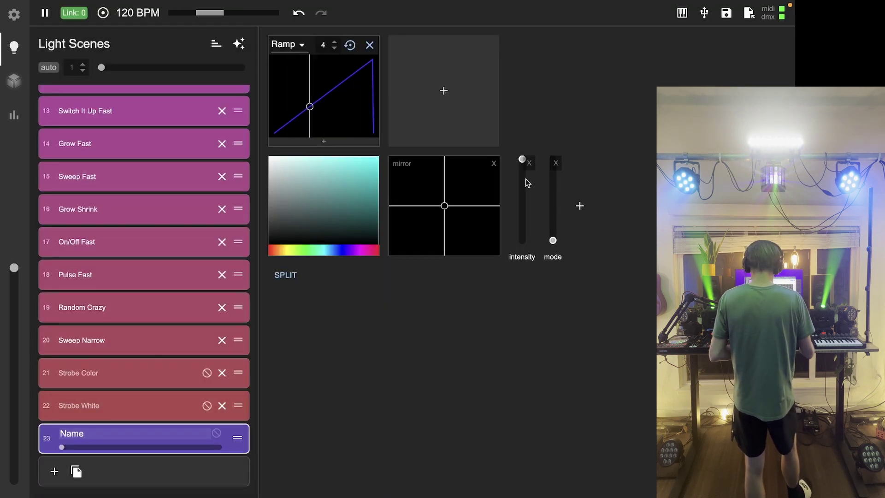
drag(524, 175, 524, 208)
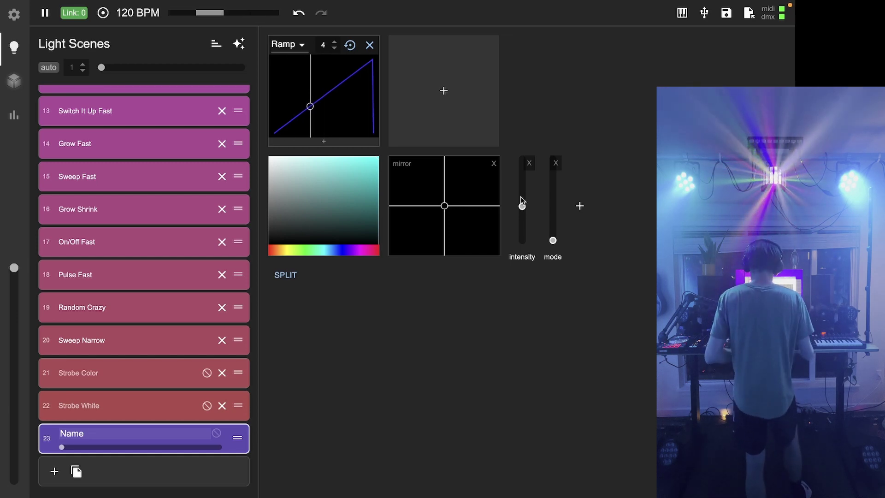
click(522, 199)
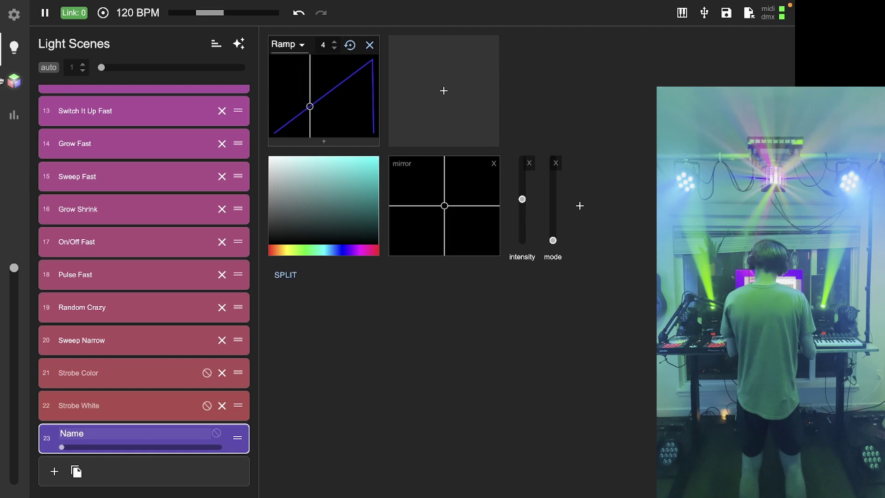
Step: Create a Spotlights group and assign the Spotlight fixture to it instead of Default
click(15, 18)
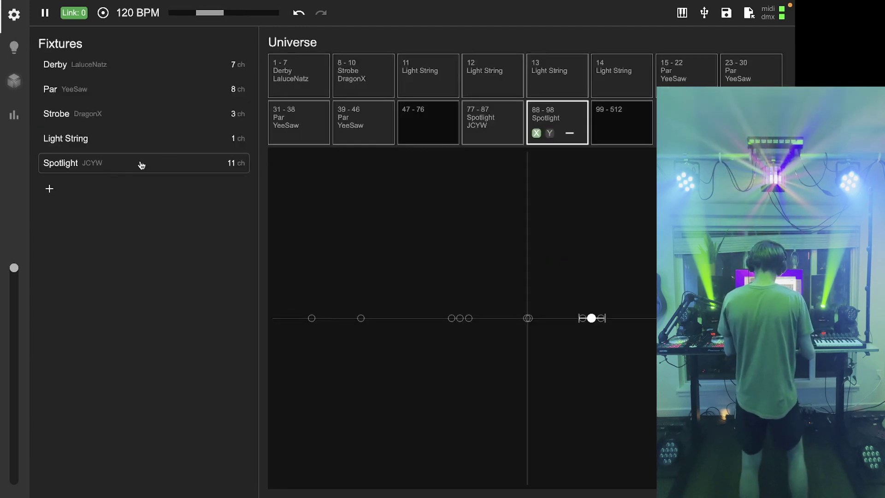
click(167, 168)
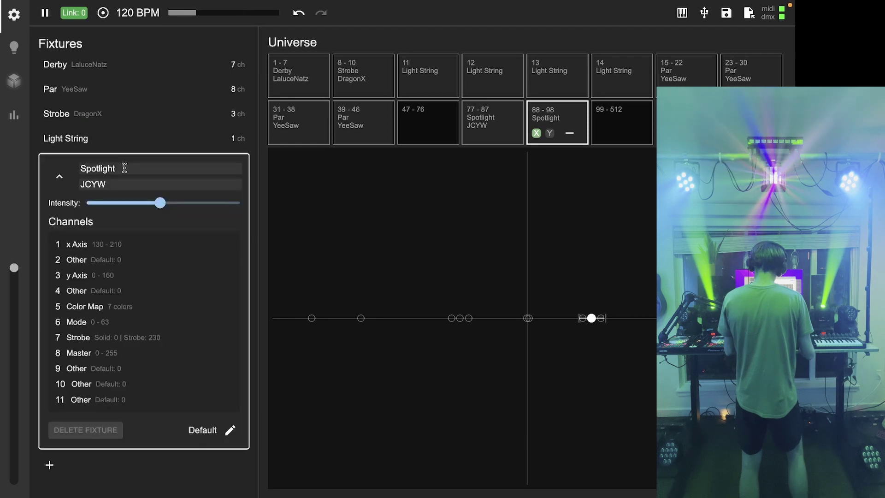
click(230, 432)
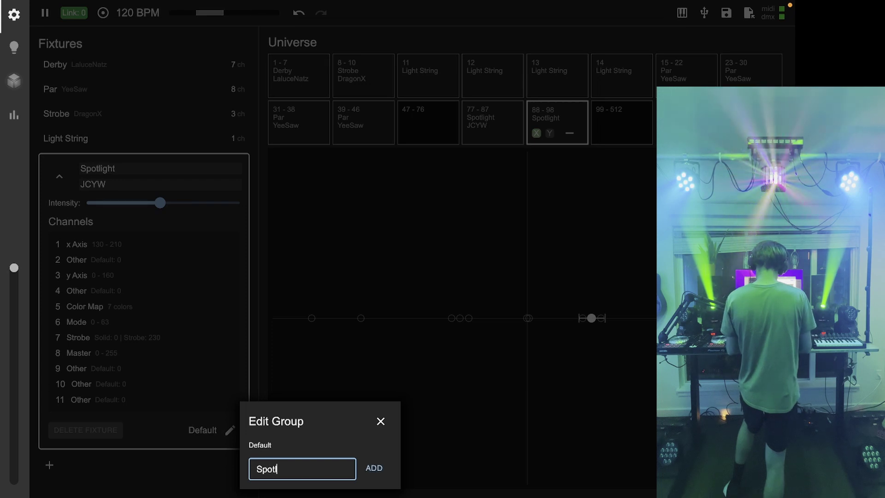
click(372, 468)
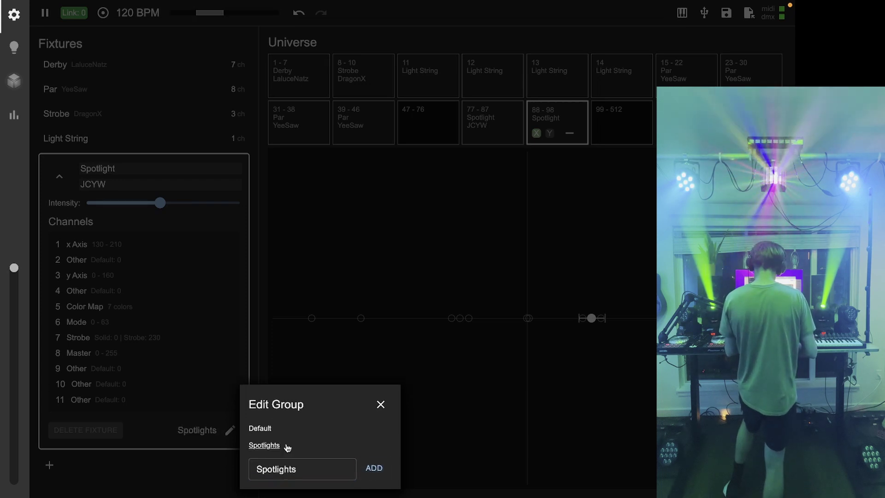
click(380, 405)
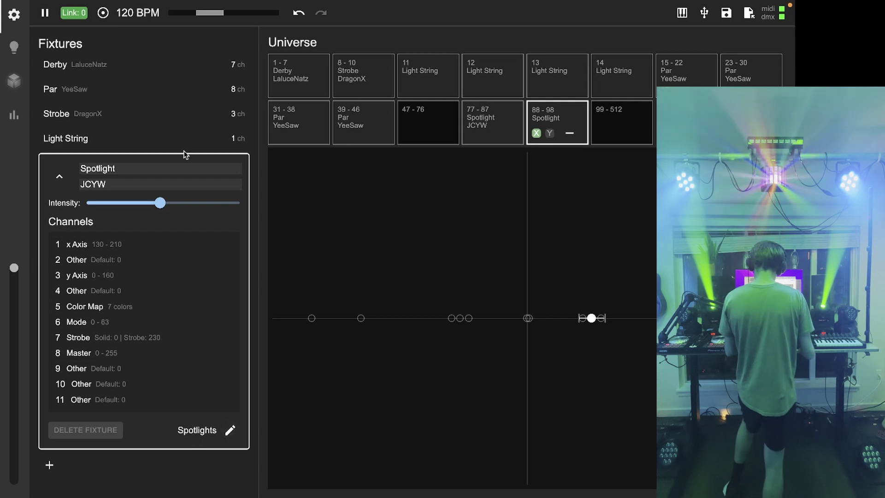
Step: Review the Light String, Strobe, Par and Spotlight fixture details
click(179, 137)
click(174, 119)
click(175, 92)
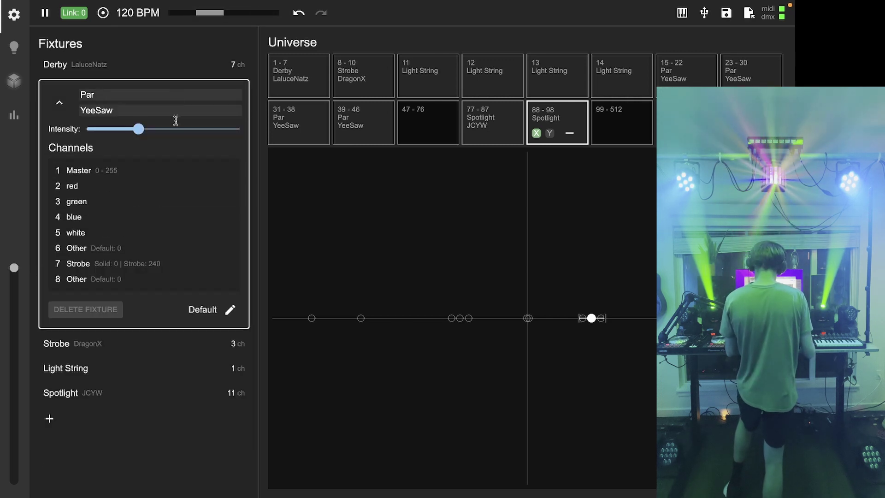
click(171, 398)
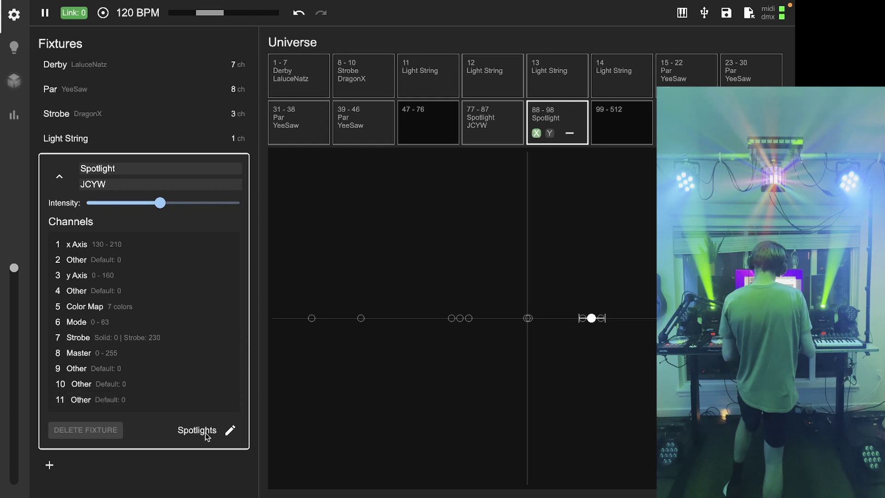
Step: Split scene 23 into a separate section controlled by the Default group
click(21, 50)
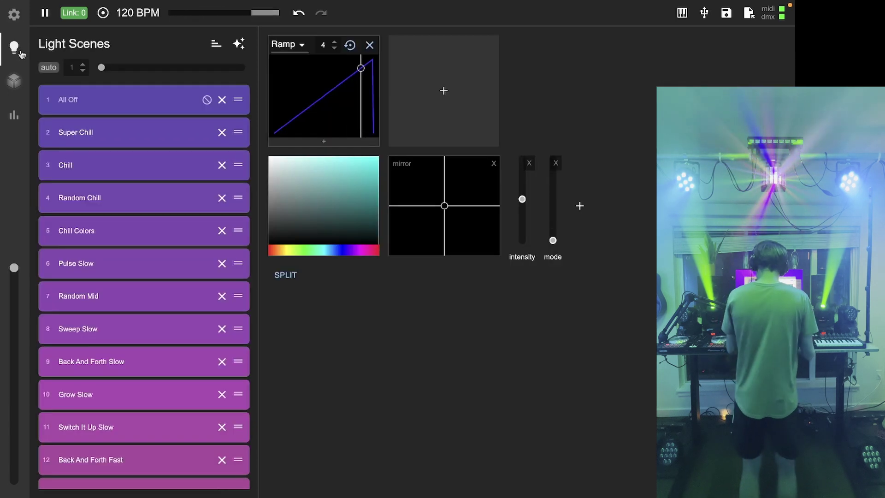
click(286, 276)
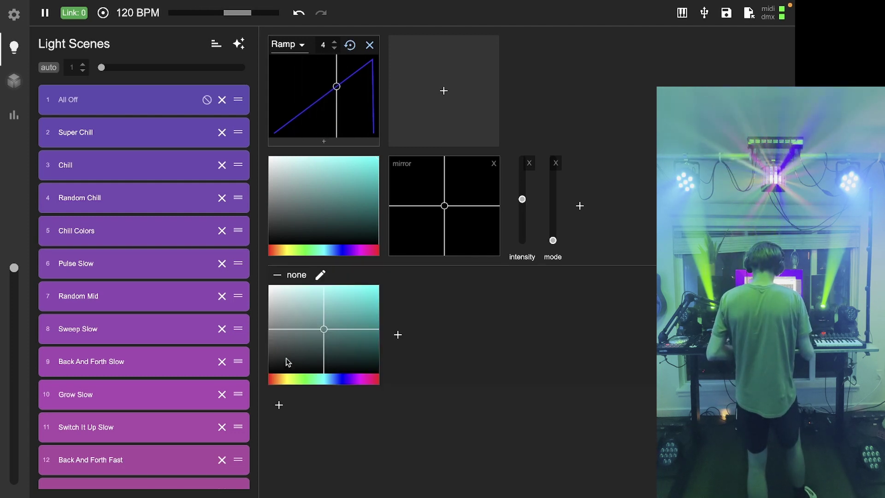
click(320, 275)
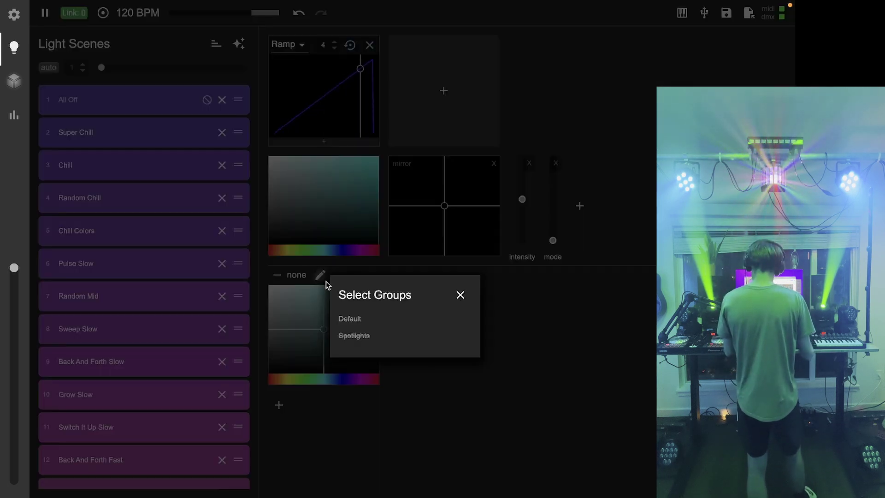
click(355, 320)
Step: Drag the Default section's colour picker to the bottom-left corner, fully dark
click(460, 295)
click(288, 352)
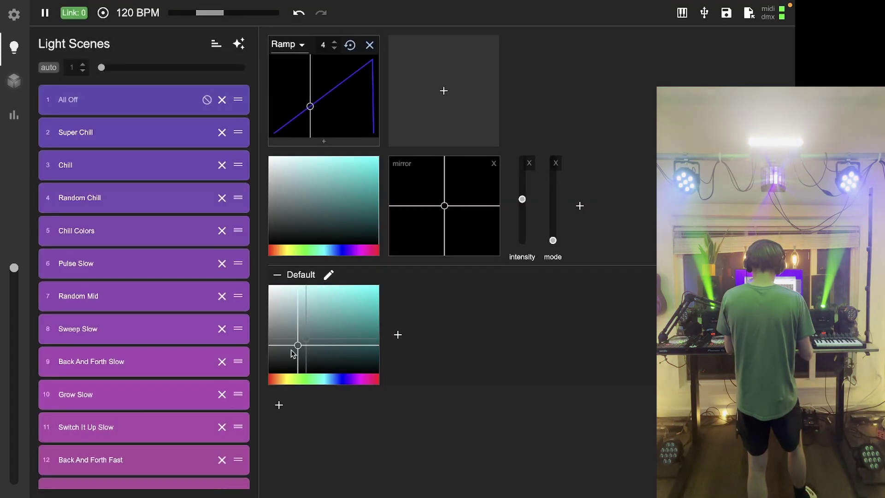
drag(287, 355, 272, 378)
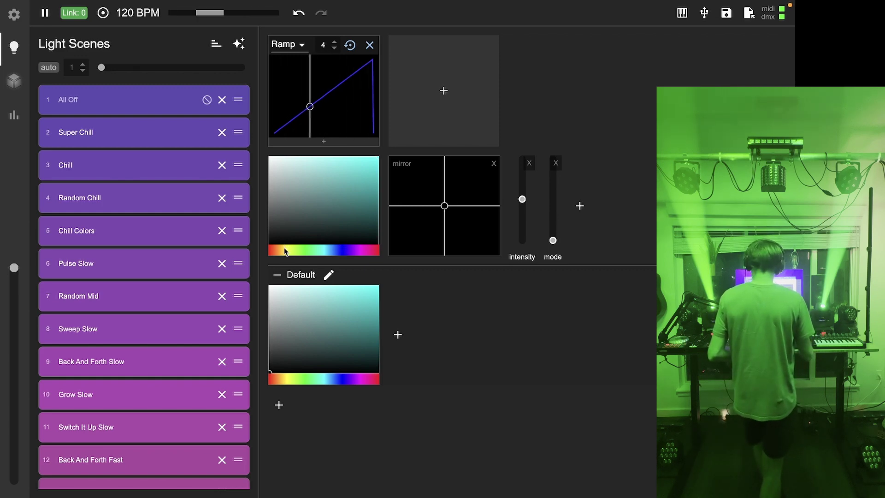
Step: Sweep scene 23's main hue through red, orange and yellow to blue
drag(280, 251, 341, 252)
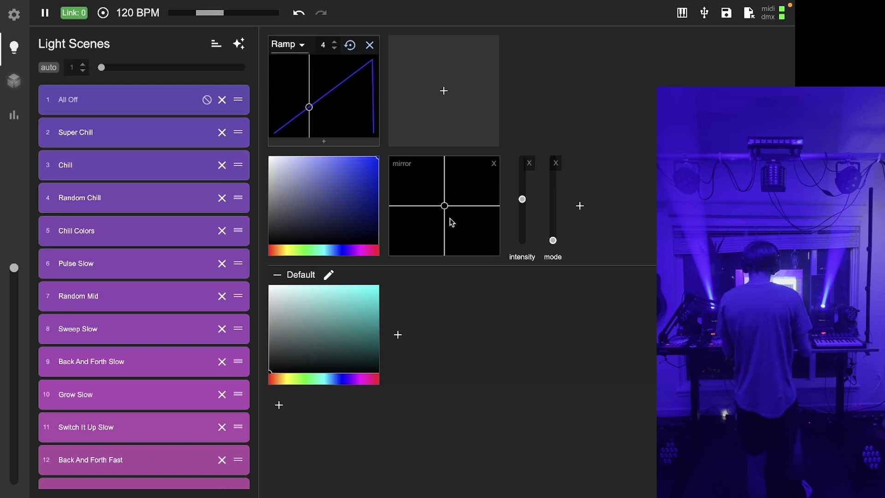
Step: Delete the intensity control, try mirroring, and return the position crosshair near the pad centre
click(529, 163)
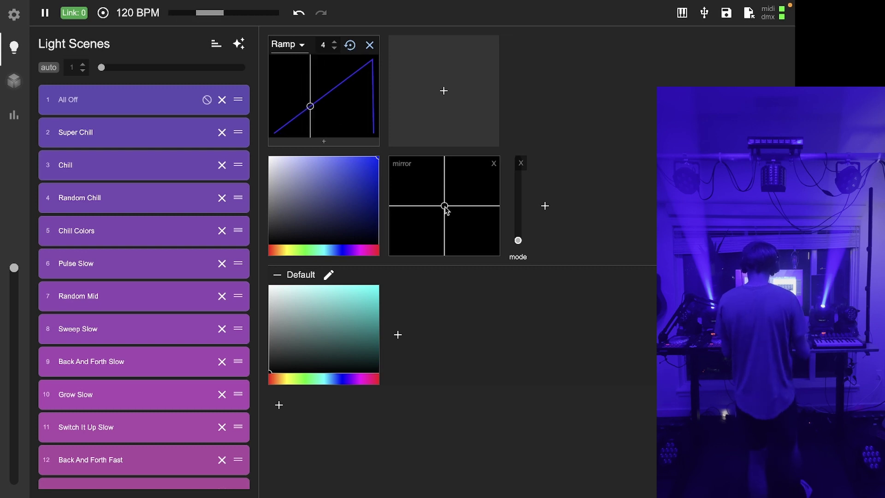
drag(441, 208, 390, 243)
click(402, 164)
click(402, 165)
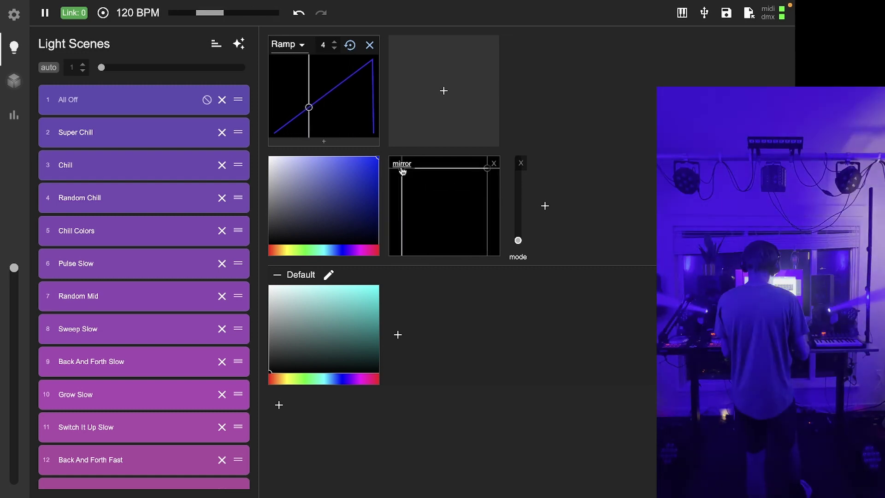
drag(462, 203, 480, 238)
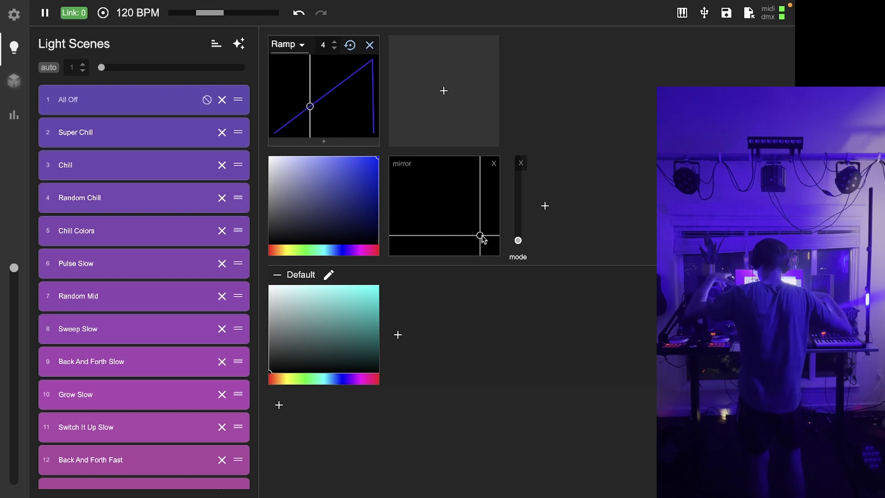
drag(480, 238, 446, 207)
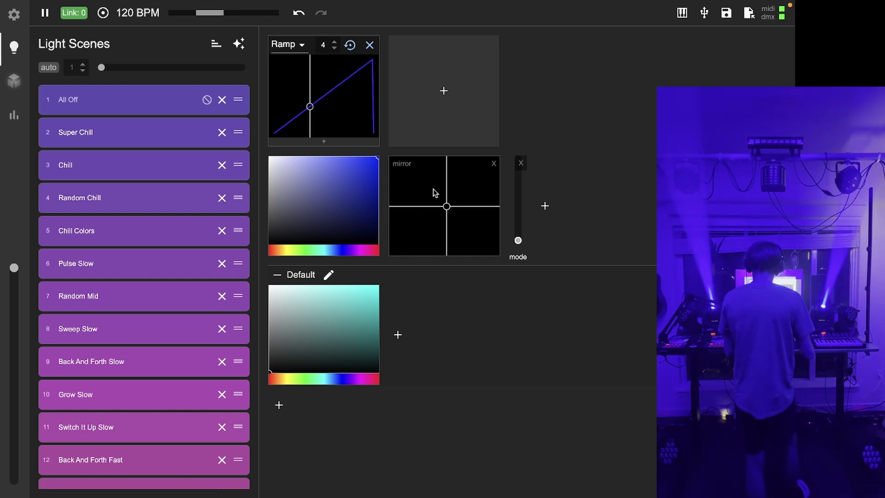
Step: Add a second modulator and make the first a sine wave driving xAxis
click(419, 92)
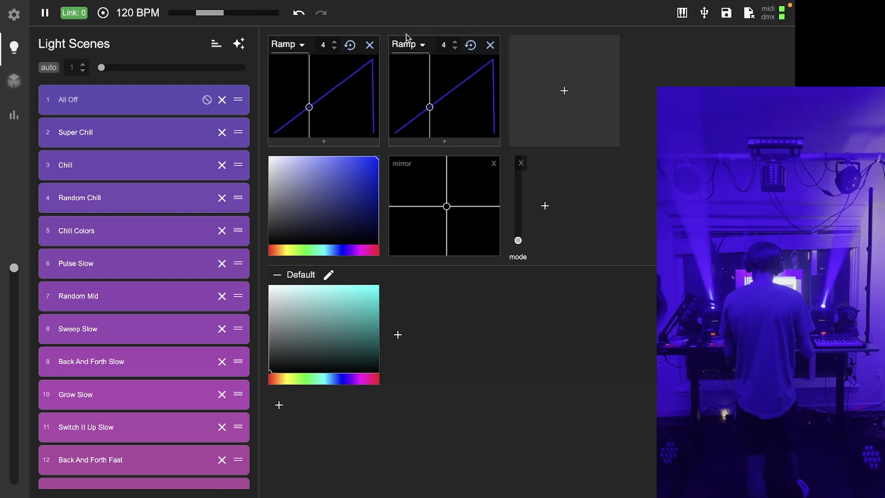
click(285, 44)
click(285, 87)
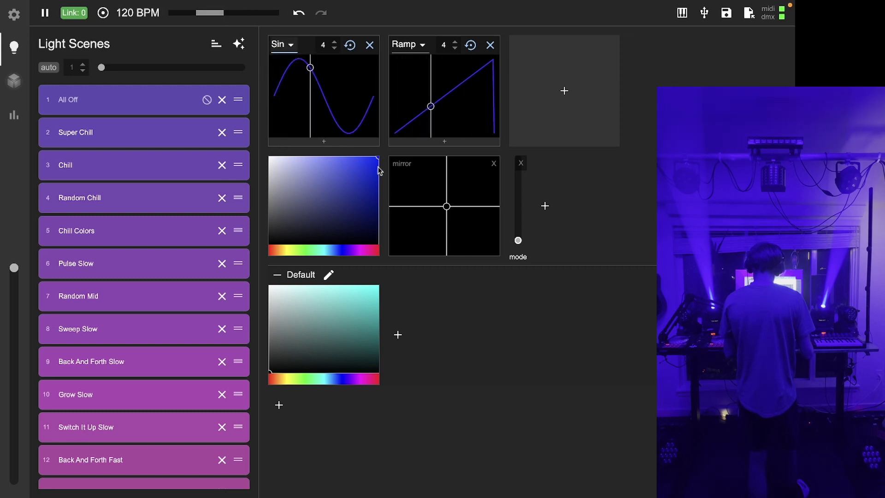
click(442, 209)
drag(443, 209, 445, 207)
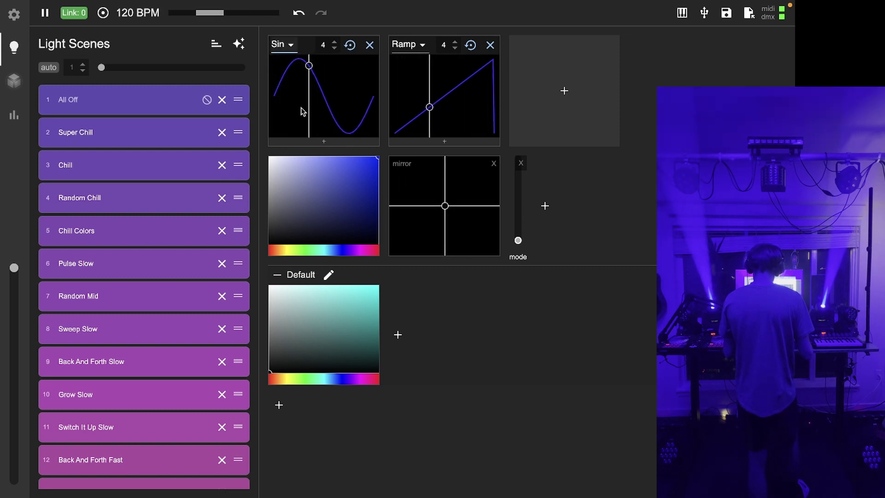
click(325, 141)
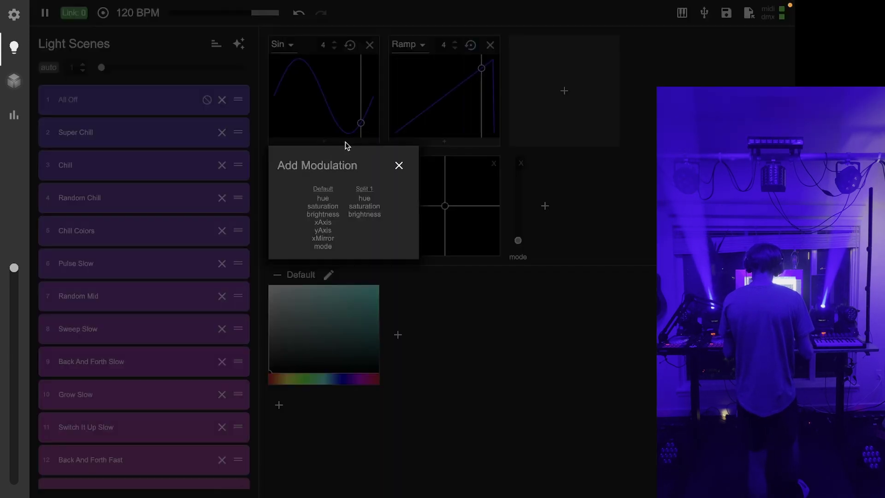
click(322, 223)
click(398, 165)
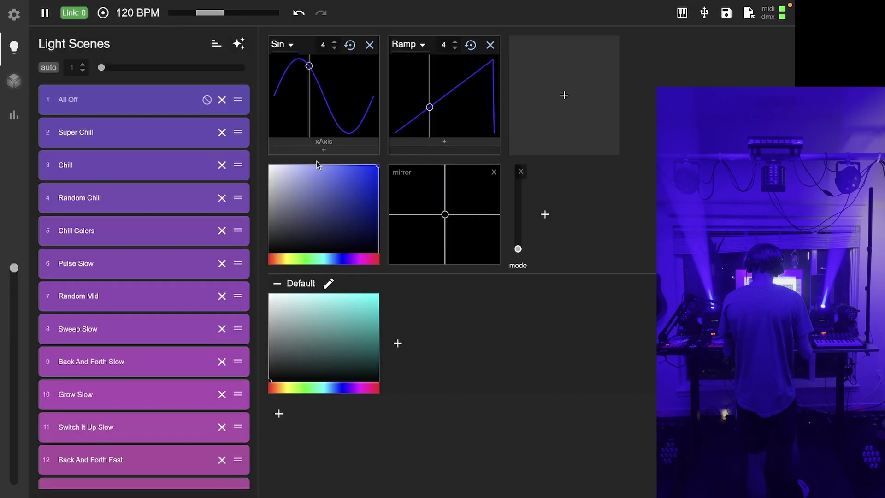
click(334, 42)
click(454, 41)
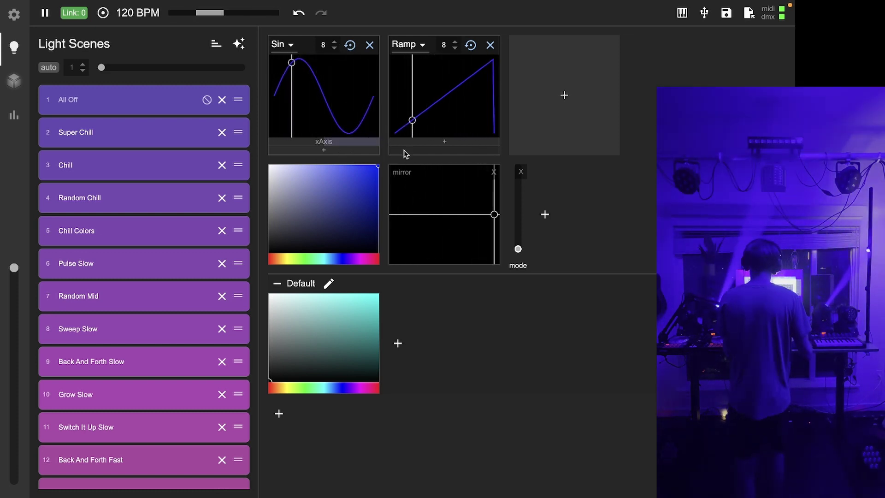
Step: Make the second modulator a yAxis sine at rate 8, with xAxis at 4
click(416, 50)
click(410, 87)
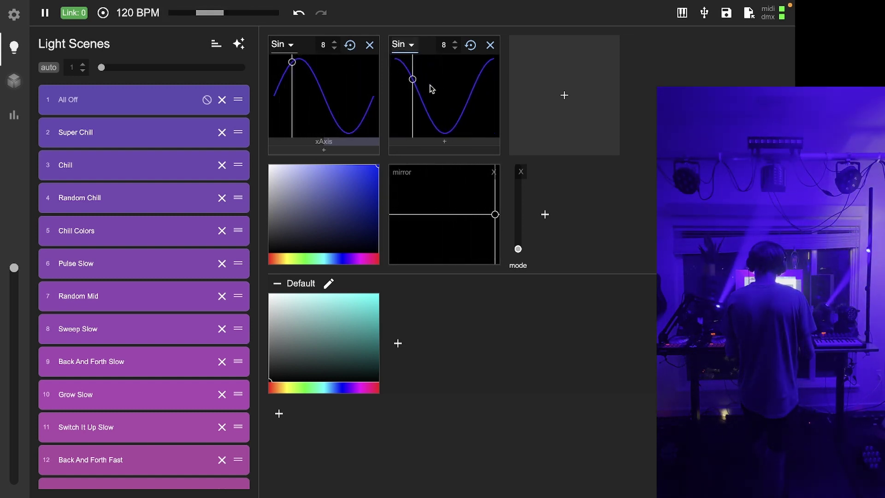
click(444, 141)
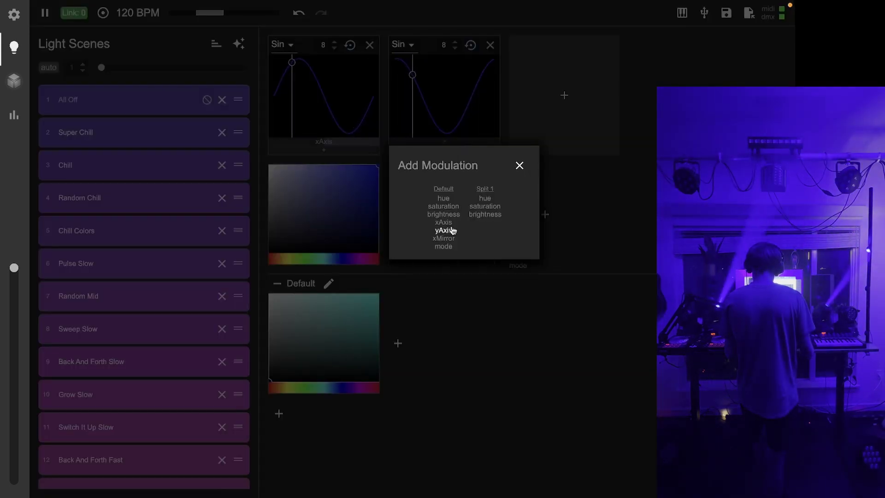
click(519, 165)
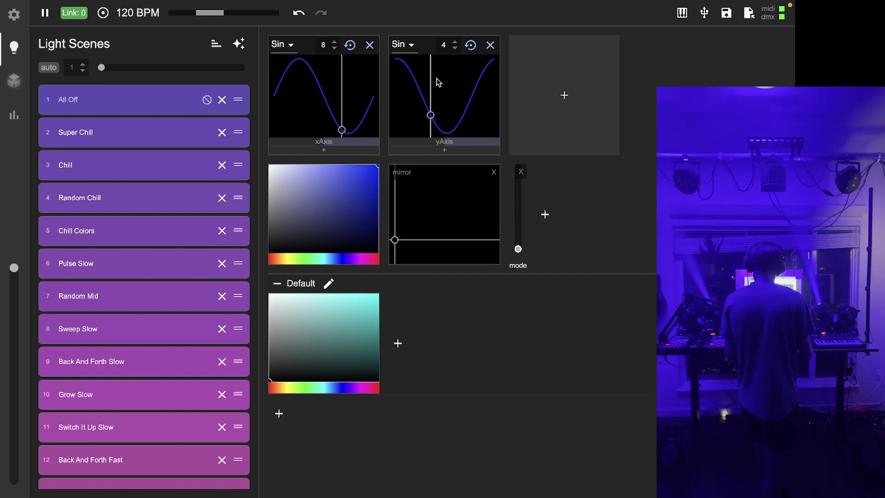
click(455, 43)
click(335, 50)
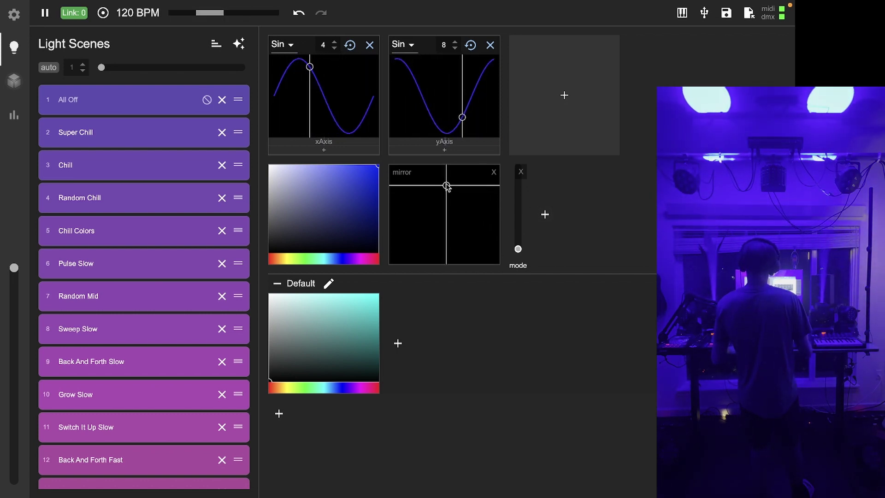
Step: Nudge the pad position upward, raise the mode fader, delete both sine modulators, and add a Ramp modulator
drag(446, 186, 446, 188)
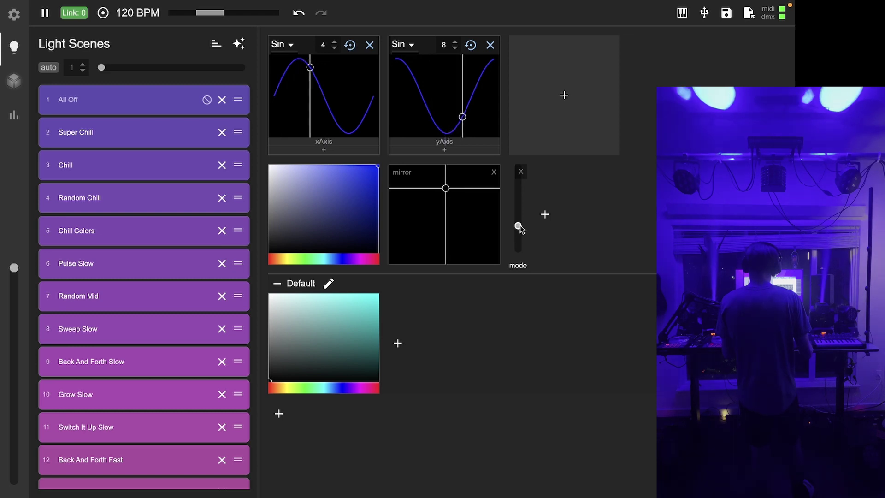
drag(517, 230, 518, 225)
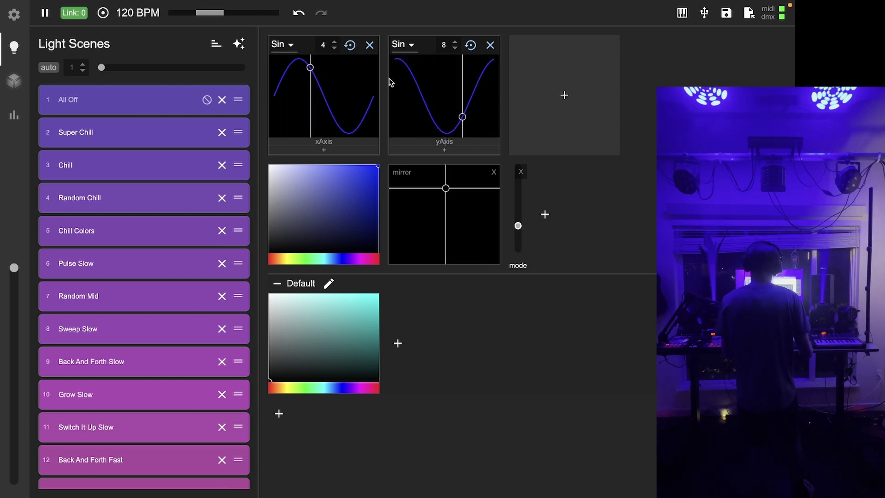
click(369, 45)
click(369, 45)
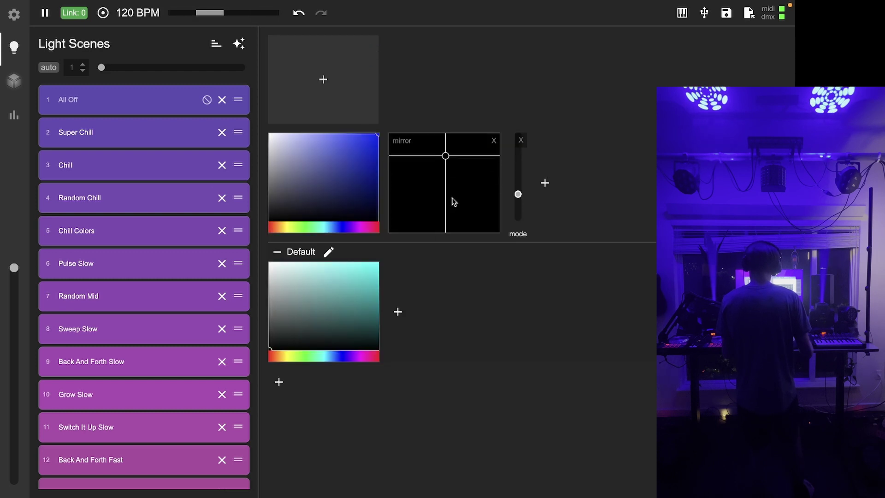
mouse_move(519, 190)
mouse_down()
mouse_move(518, 161)
mouse_move(520, 185)
mouse_up()
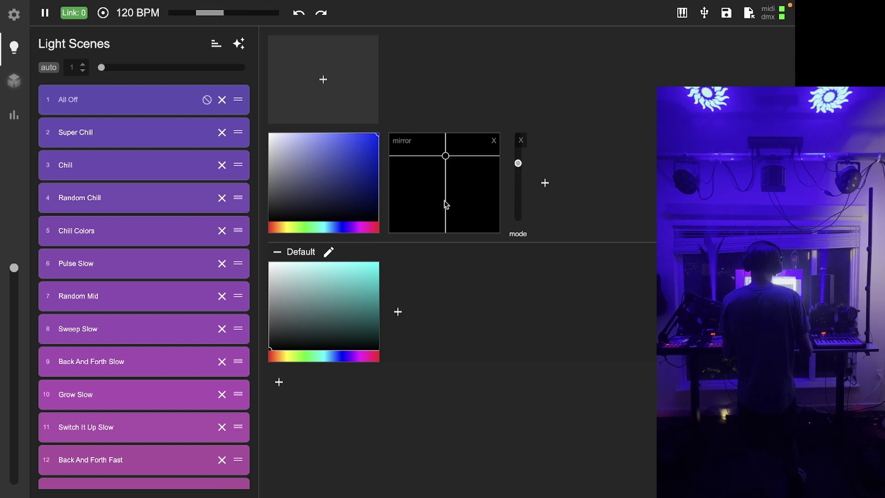
click(337, 96)
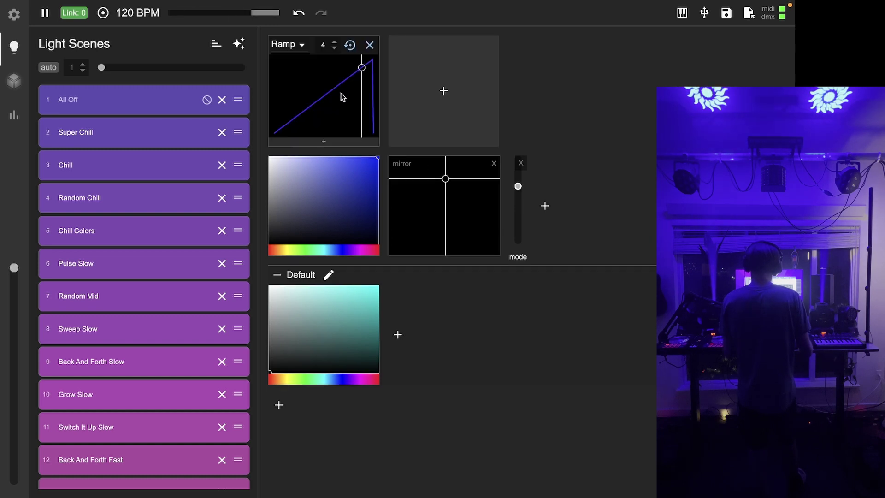
Step: Switch both modulators' waveforms to Sin
click(294, 46)
click(287, 87)
click(423, 48)
click(415, 87)
Step: Route the first sine modulator to xAxis and the second, at rate 8, to yAxis
click(322, 141)
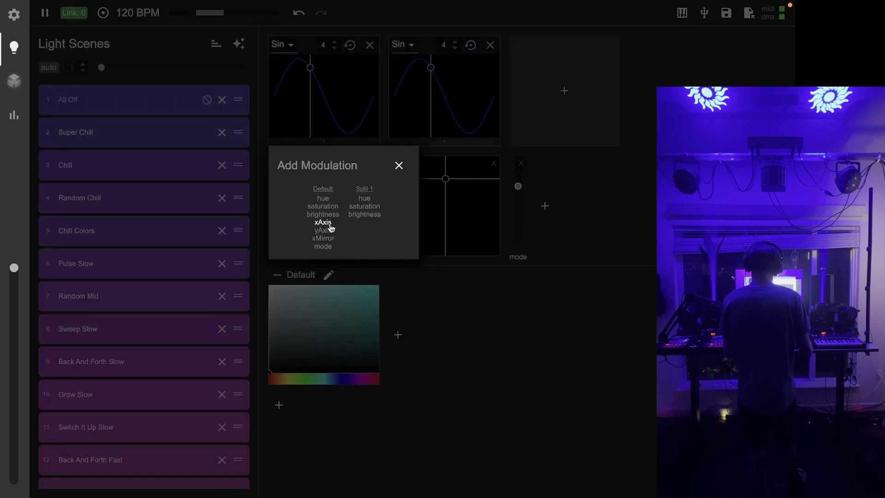
click(329, 224)
click(398, 165)
click(443, 142)
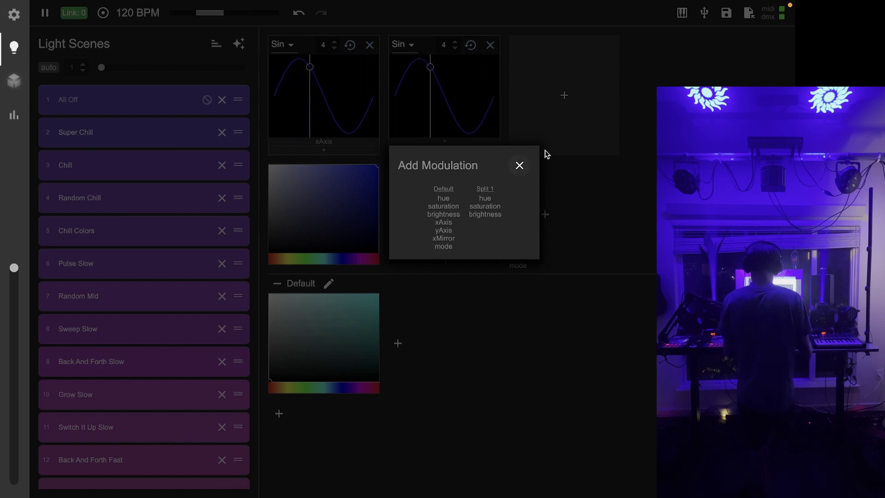
click(519, 166)
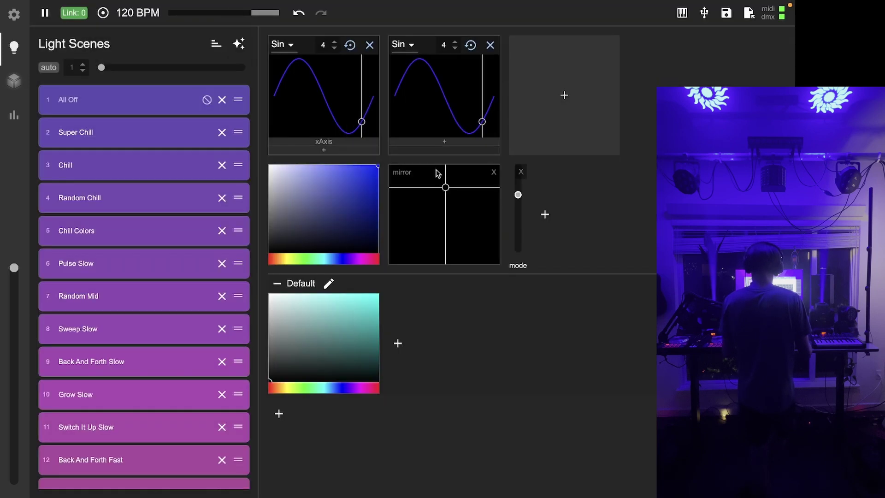
click(436, 146)
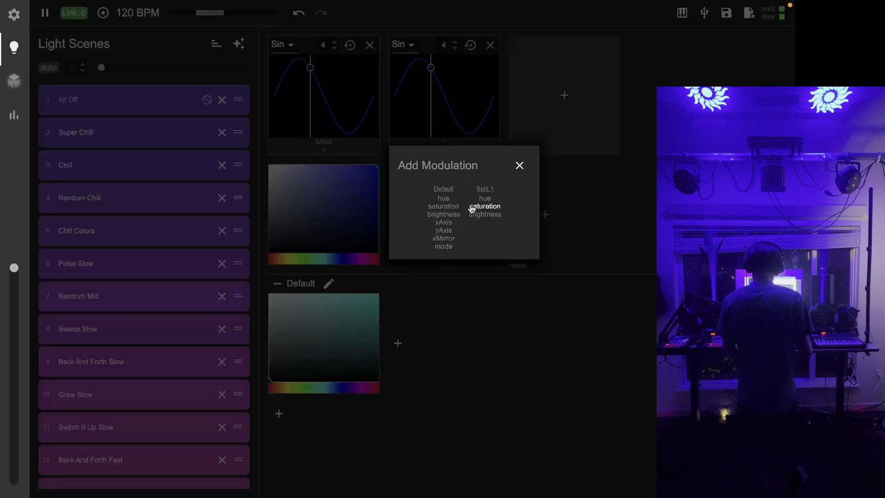
click(520, 165)
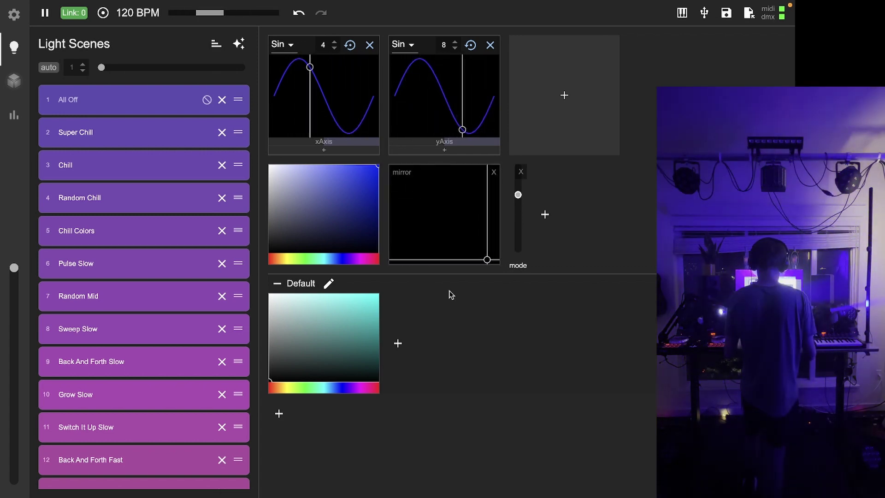
Step: Add a third Ramp modulator and make it drive hue
click(525, 93)
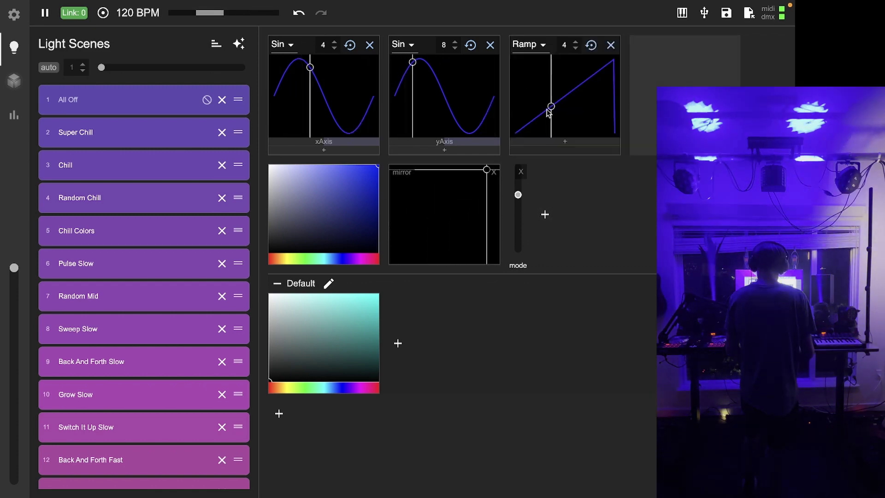
click(564, 141)
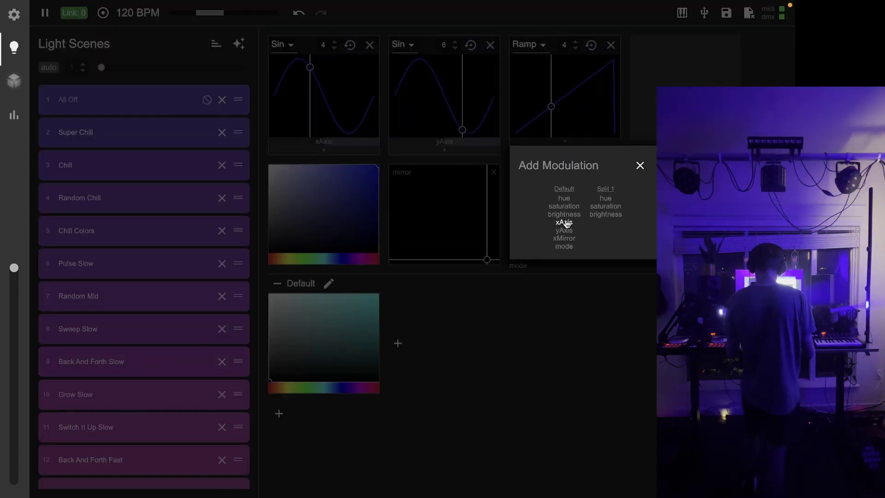
click(564, 198)
click(639, 165)
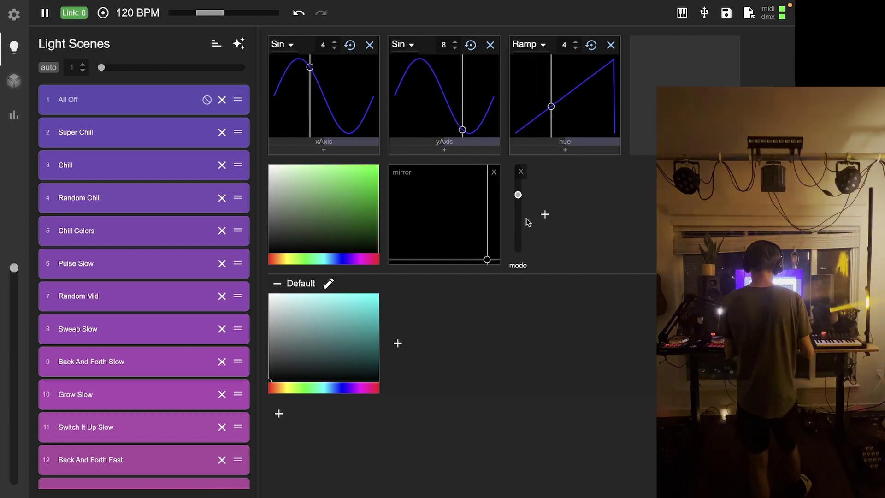
Step: Add mode as a second target of the Ramp modulator
click(547, 214)
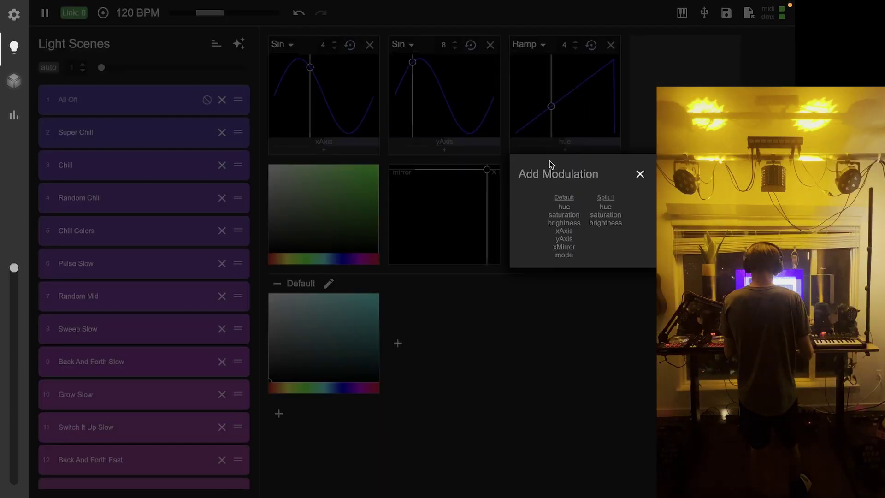
click(564, 254)
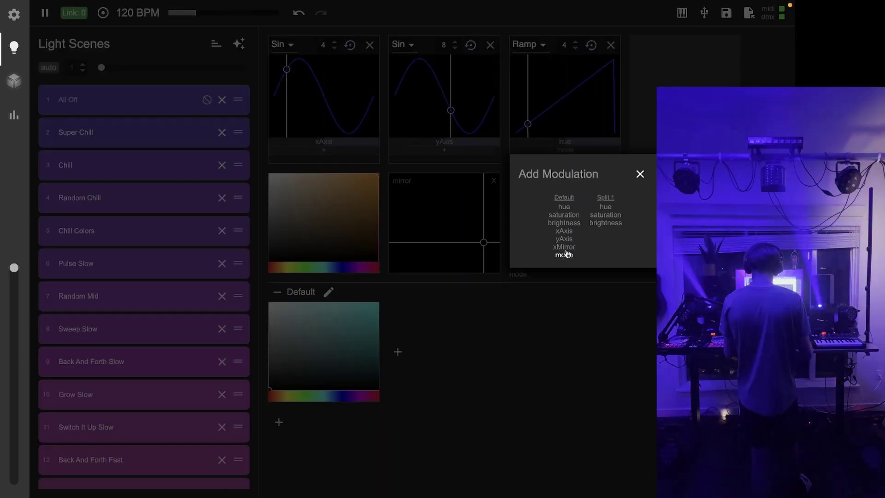
click(639, 174)
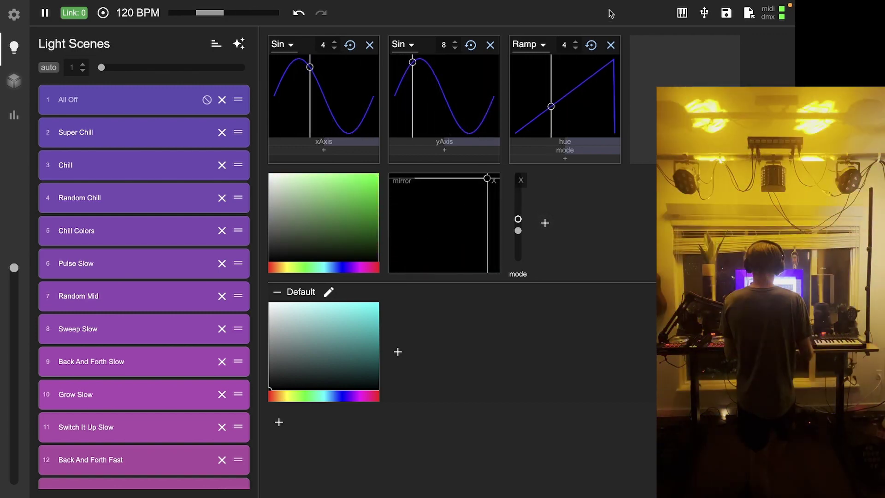
mouse_move(607, 2)
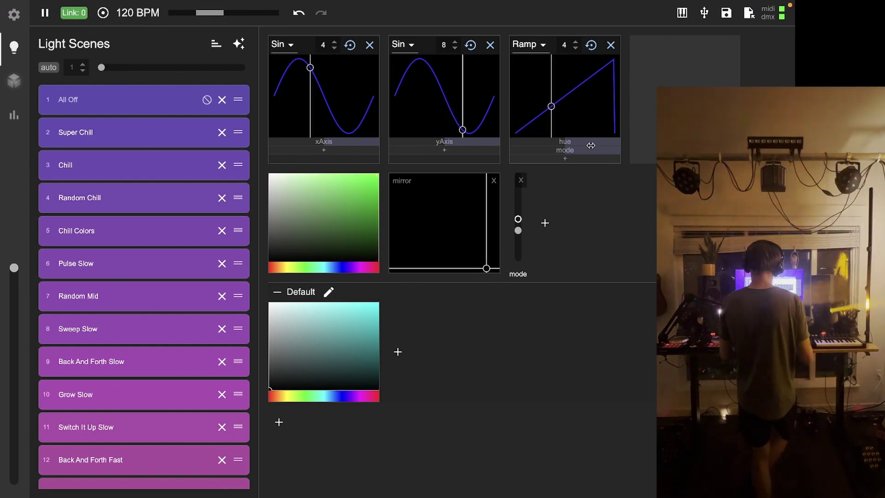